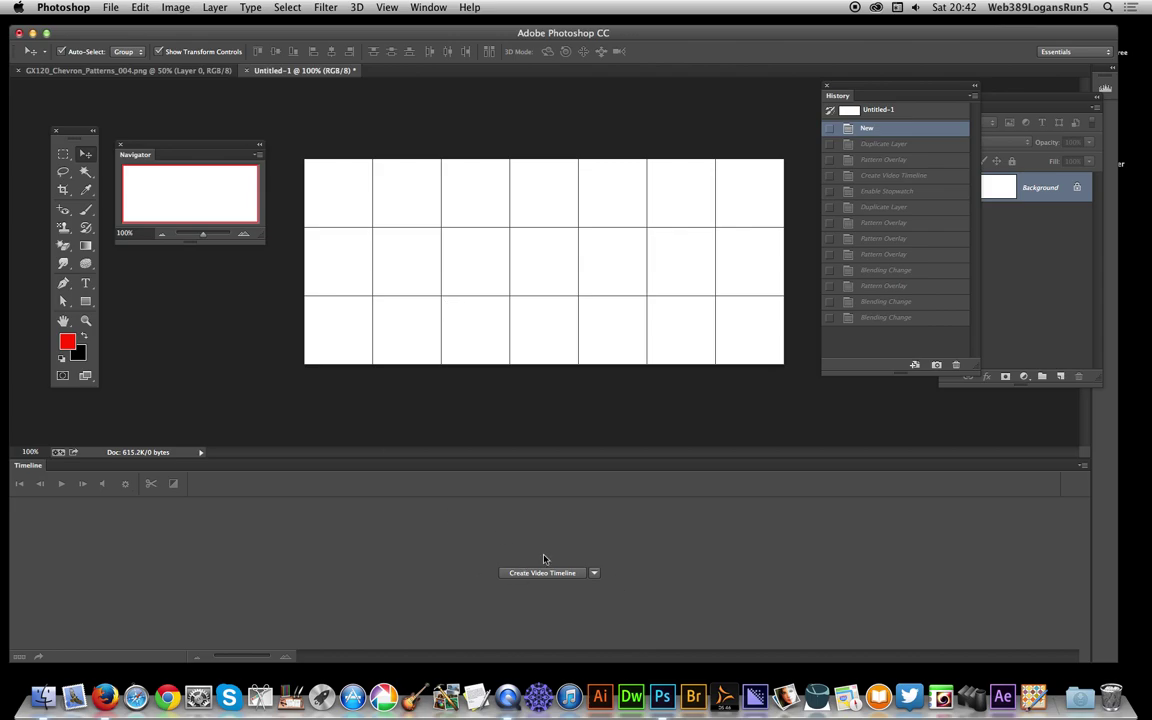
Look through the panel list and the chevron pattern image, then return to Untitled-1.
click(428, 6)
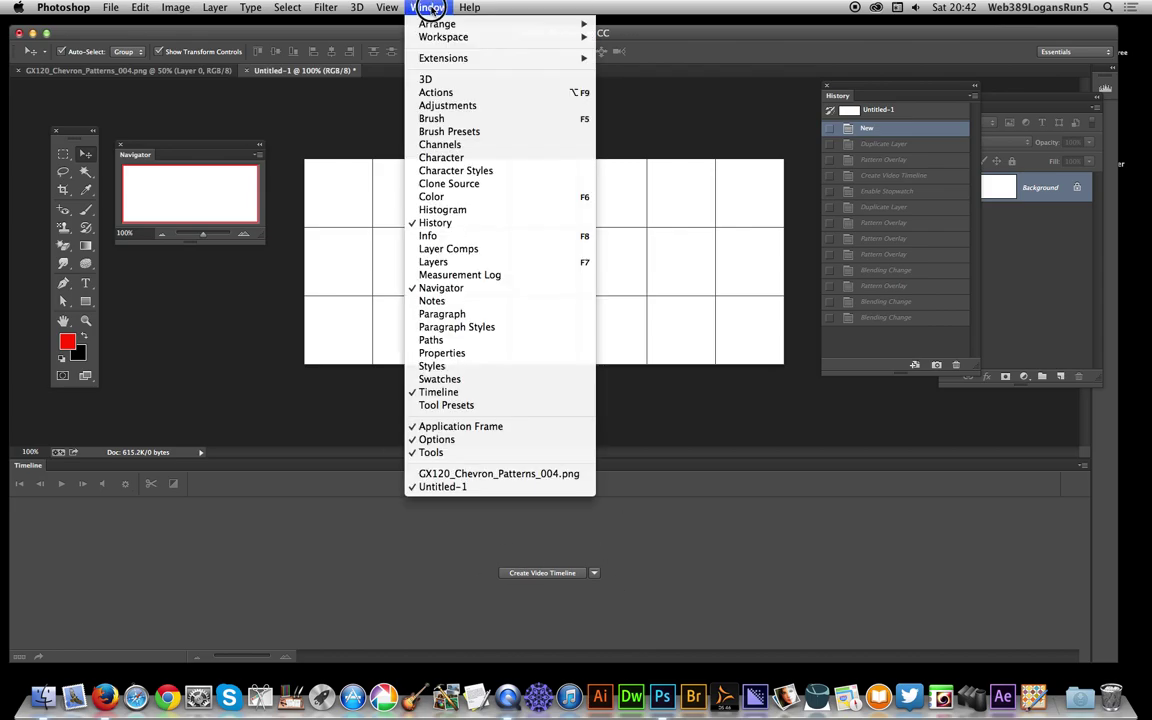
click(779, 580)
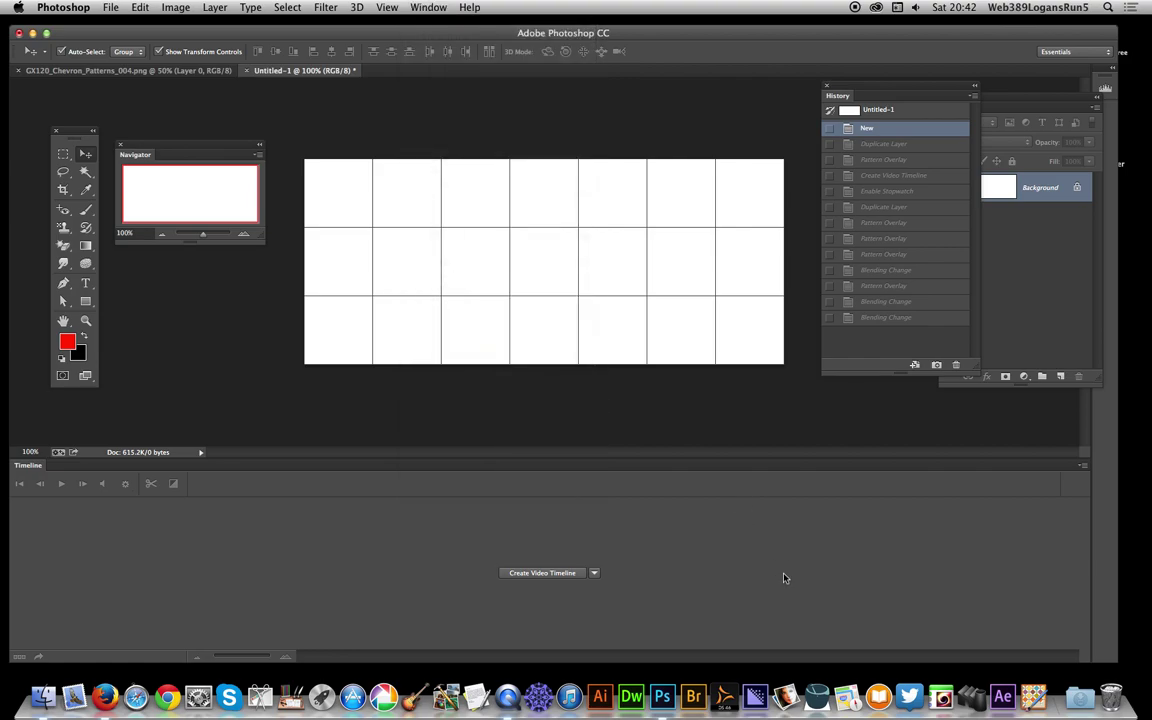
click(195, 70)
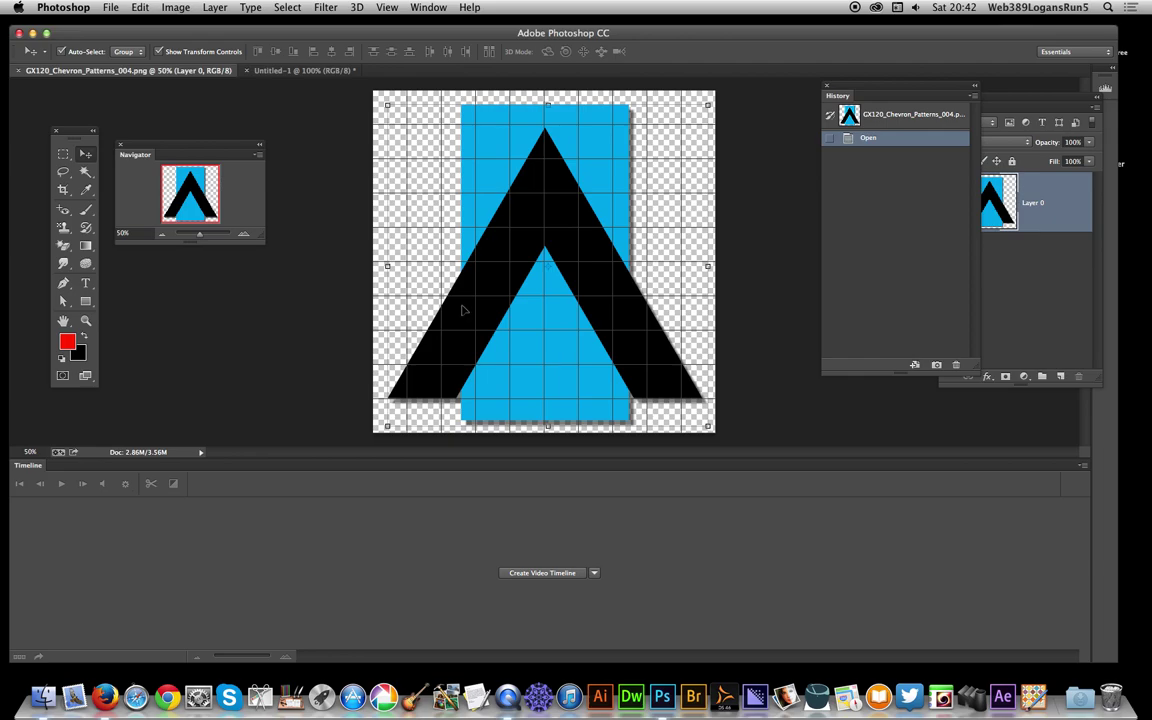
click(259, 70)
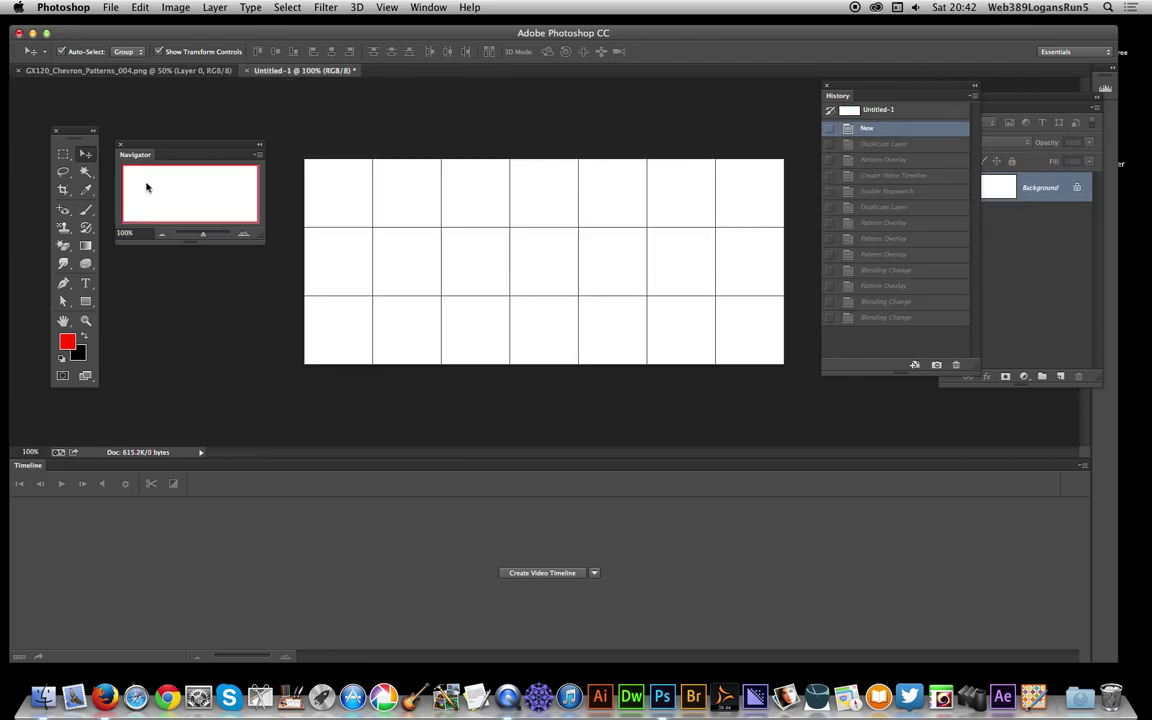
Duplicate the Background layer, accepting the name 'Background copy'.
click(207, 7)
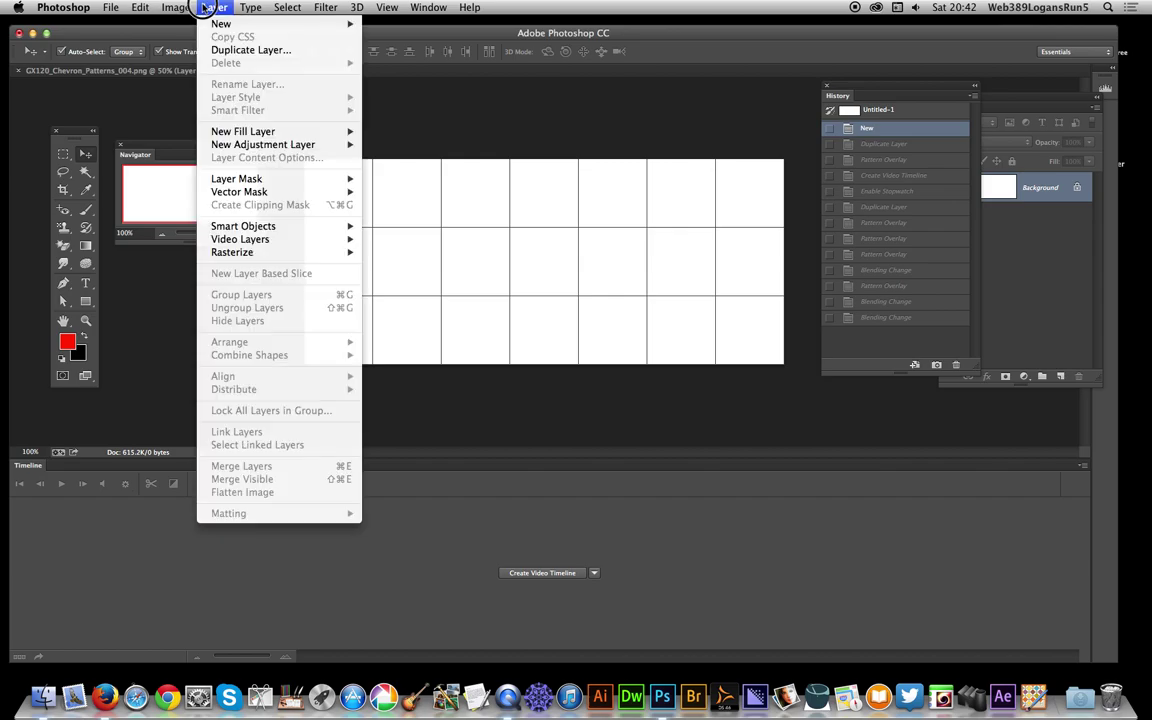
click(233, 51)
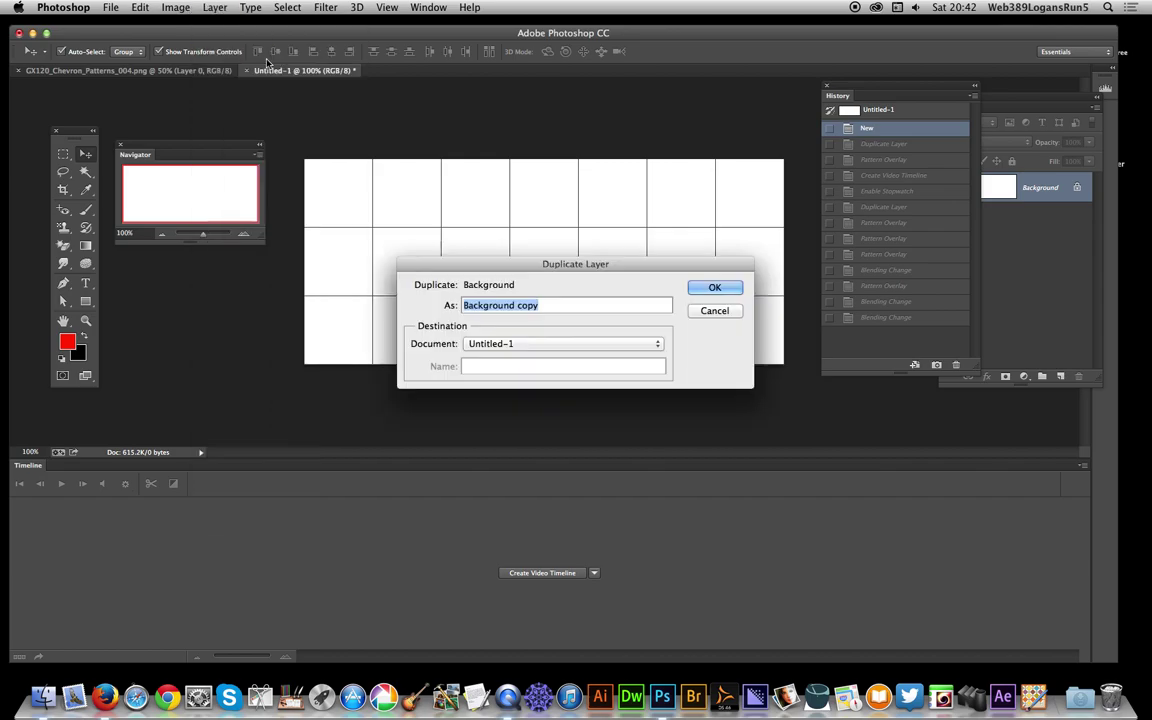
click(718, 287)
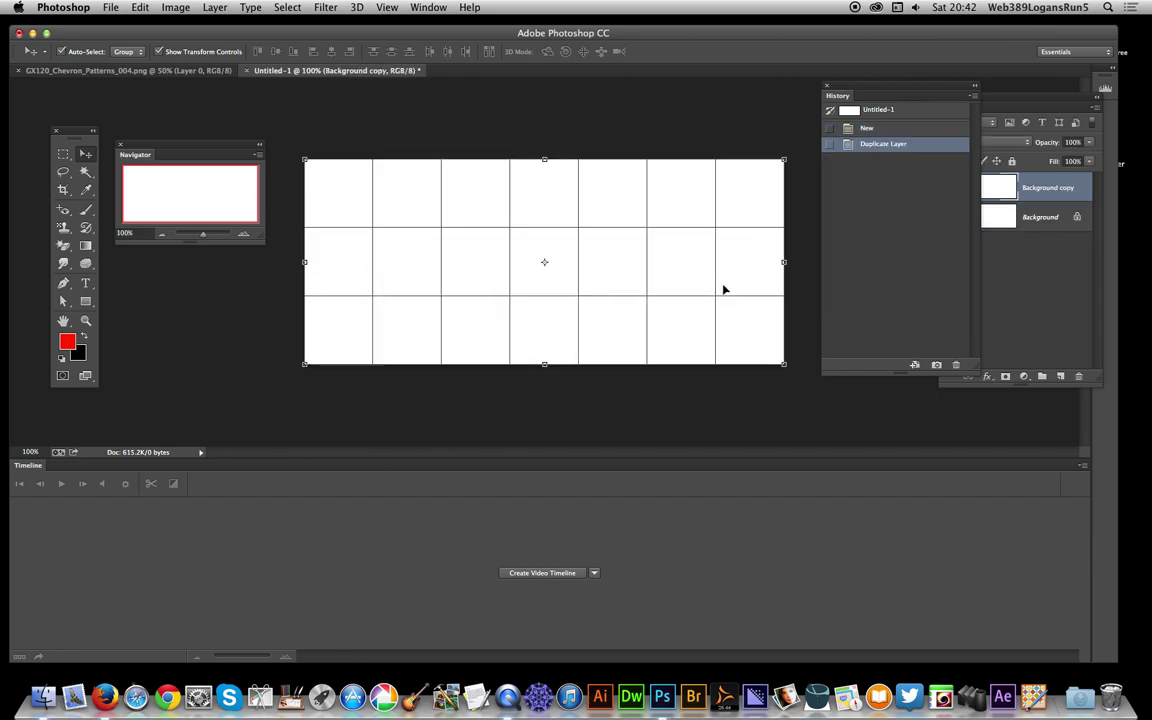
click(212, 7)
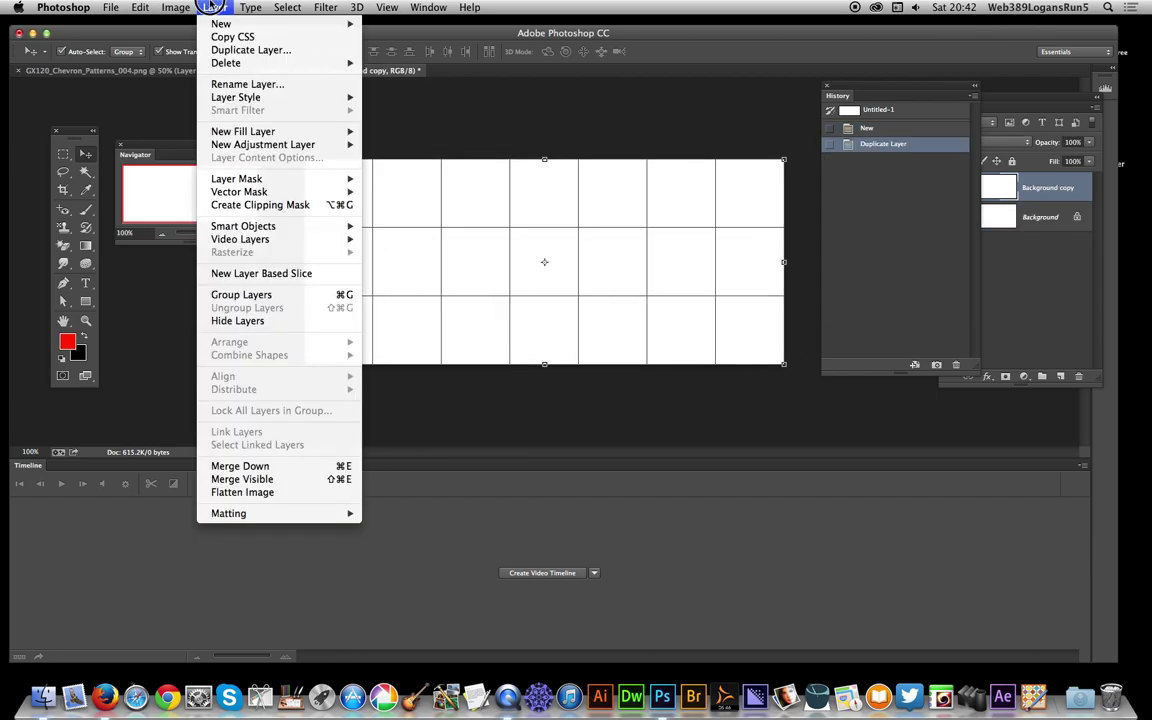
mouse_move(265, 98)
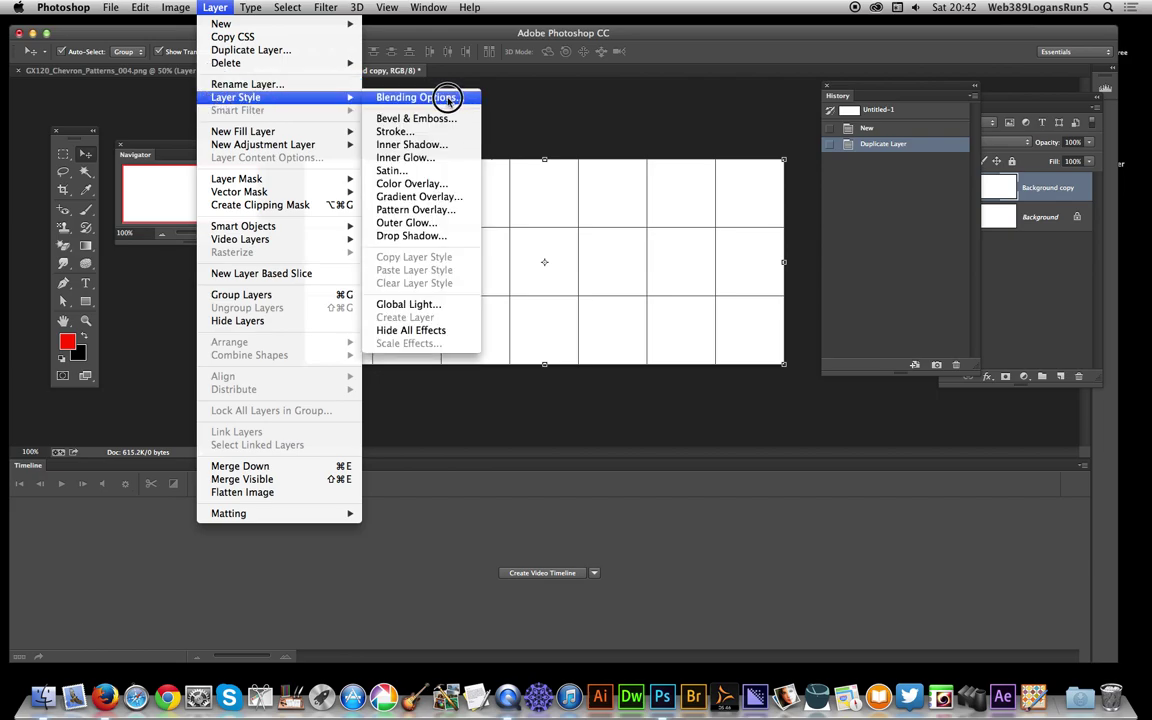
Apply a Pattern Overlay using the blue-and-black chevron pattern at 25% scale, nudged slightly.
click(424, 211)
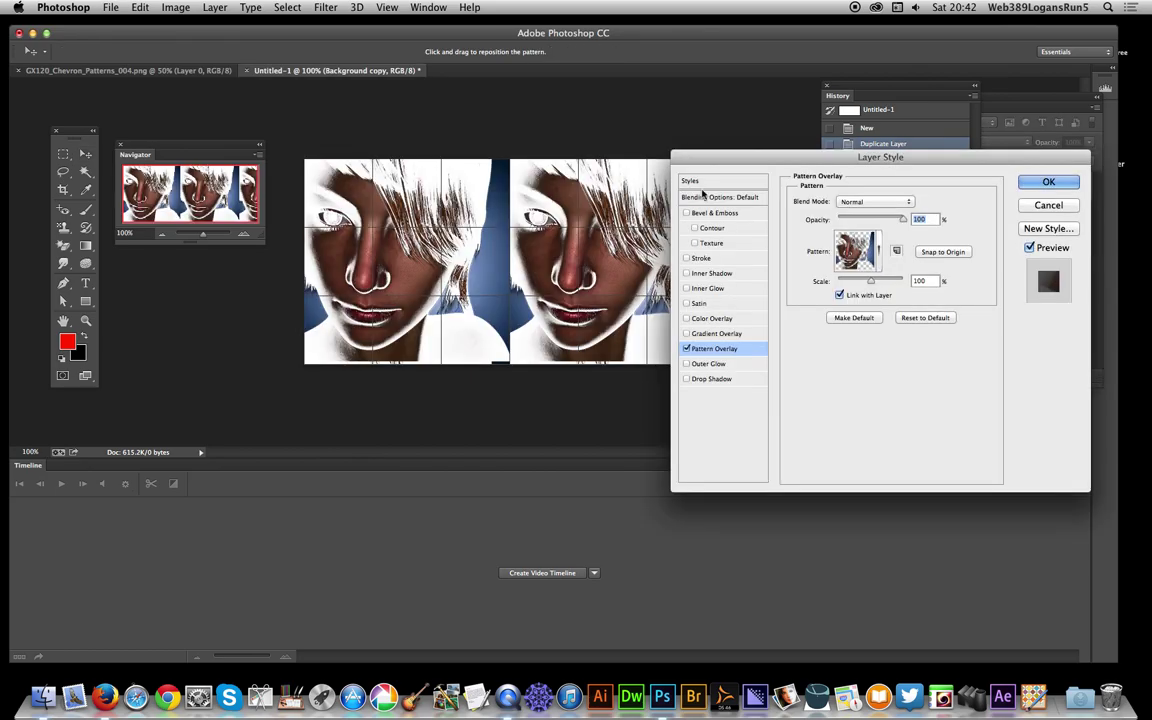
click(857, 250)
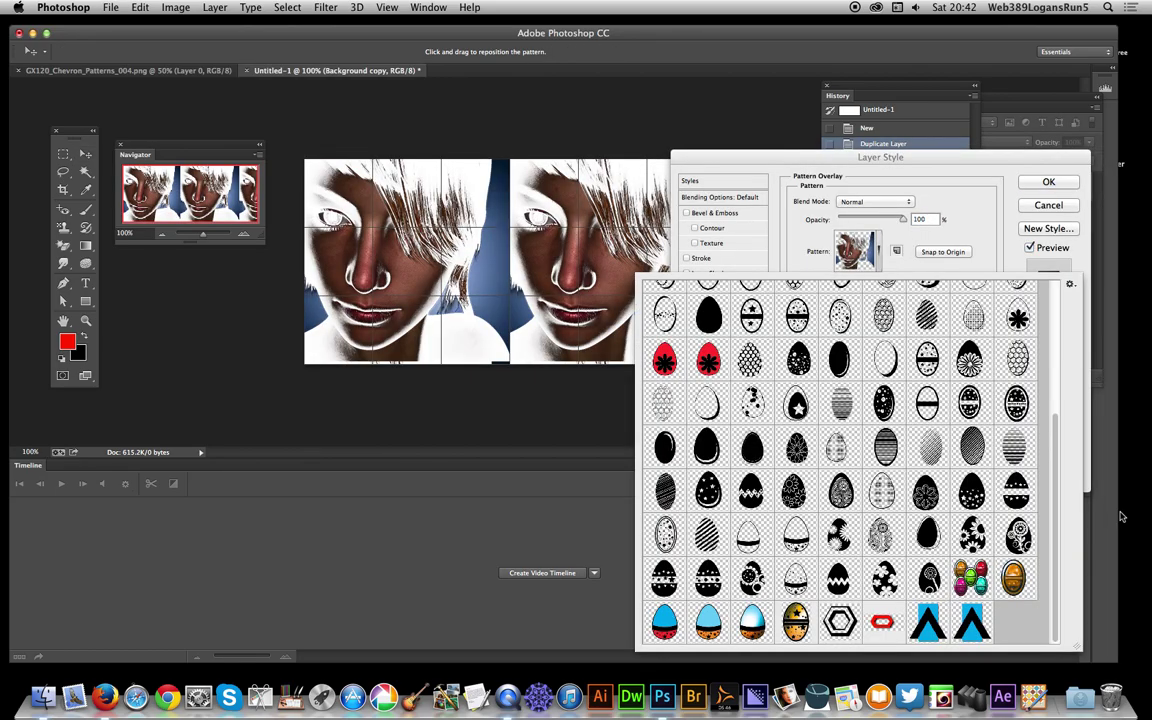
click(967, 624)
click(745, 152)
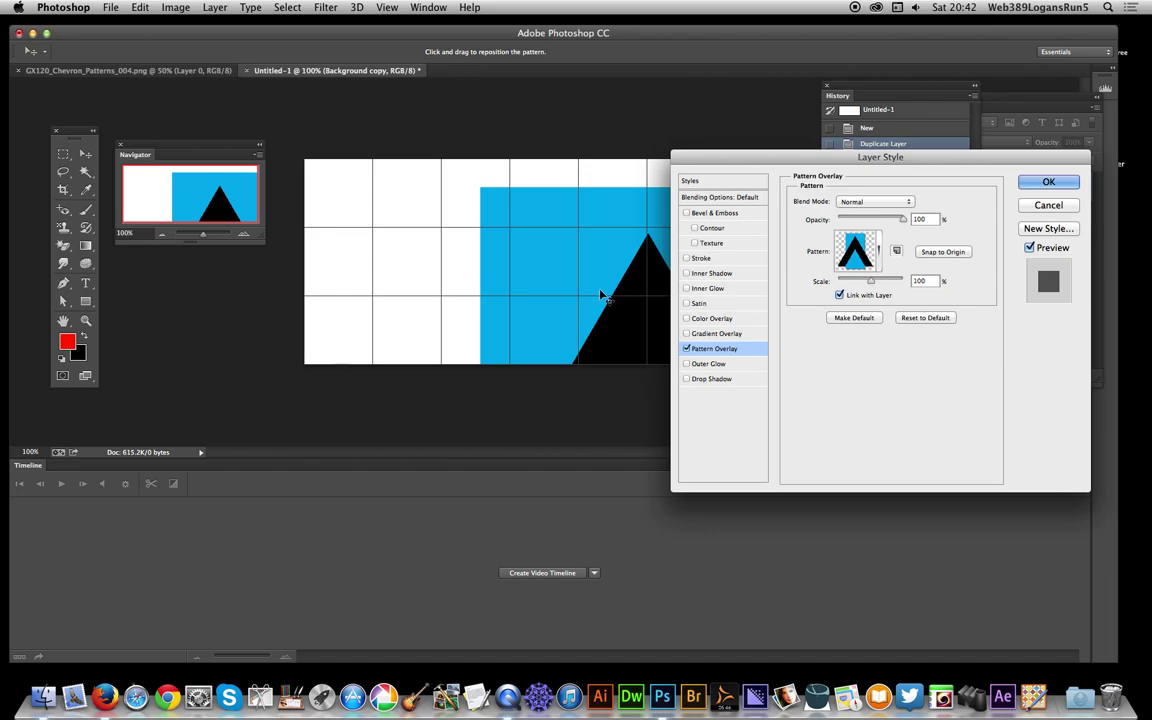
click(871, 279)
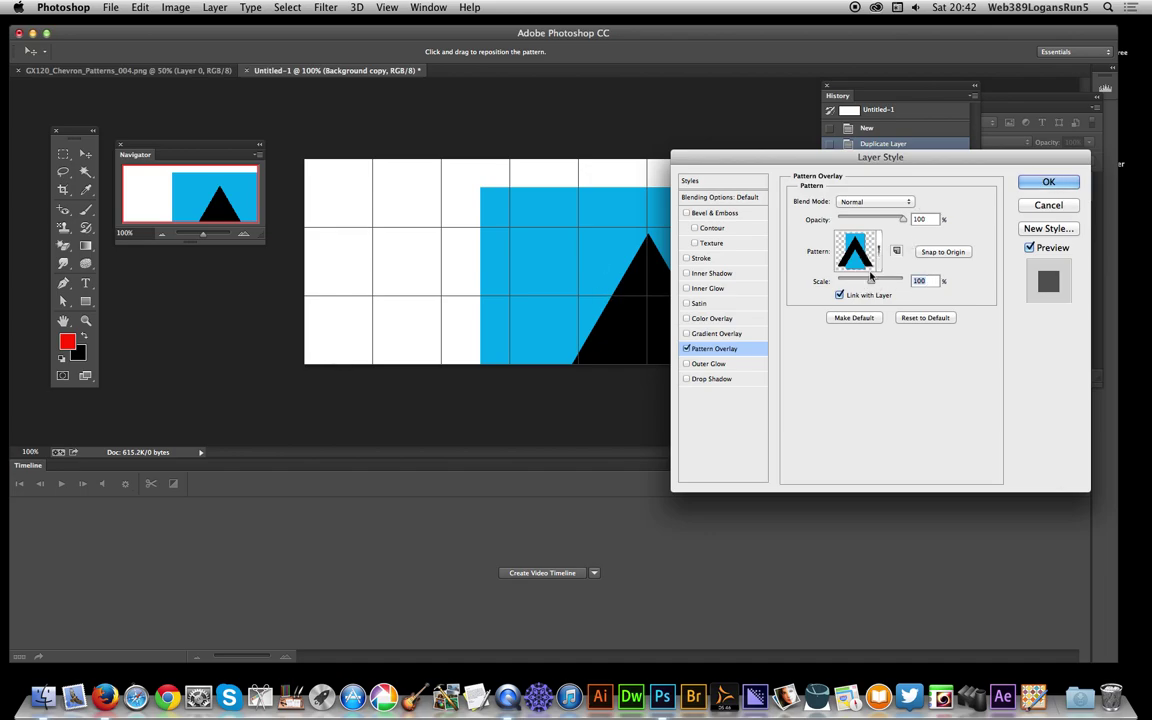
text(25)
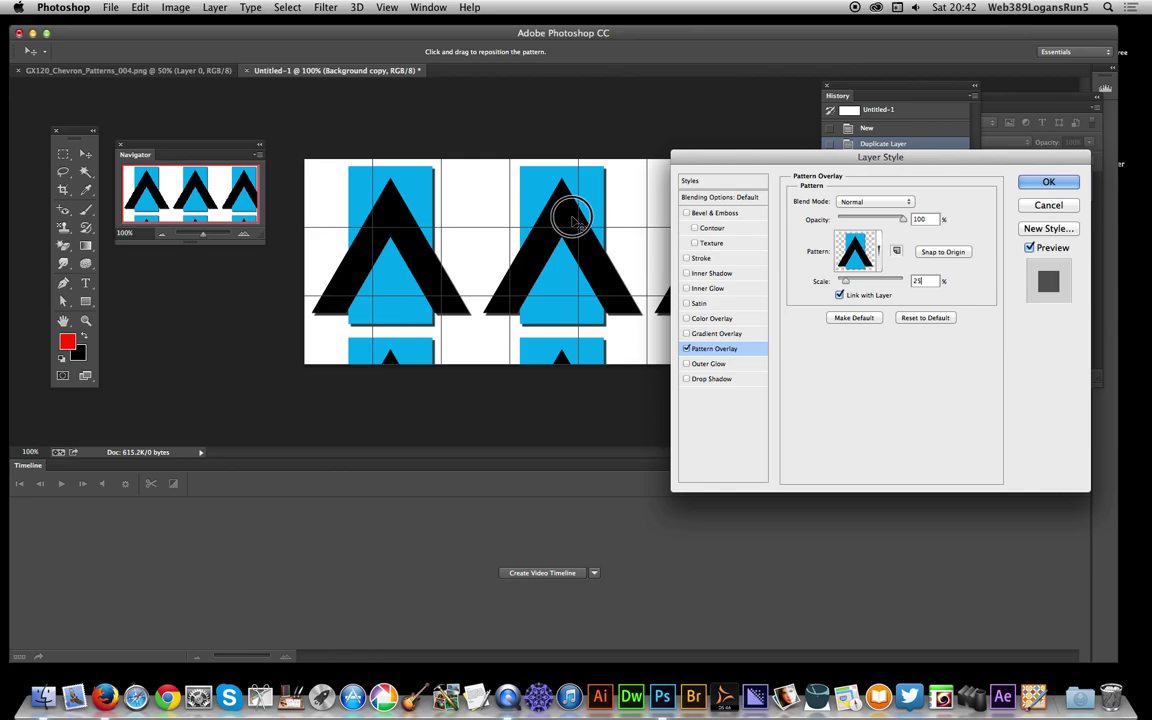
drag(573, 220, 566, 216)
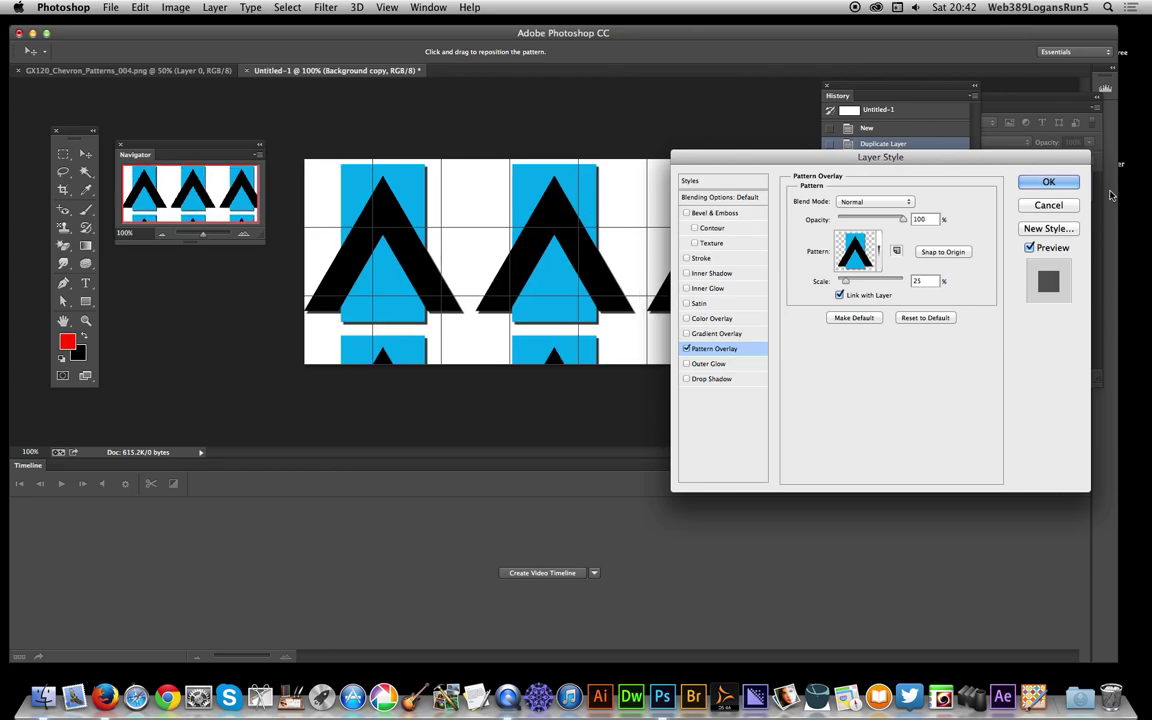
click(1047, 184)
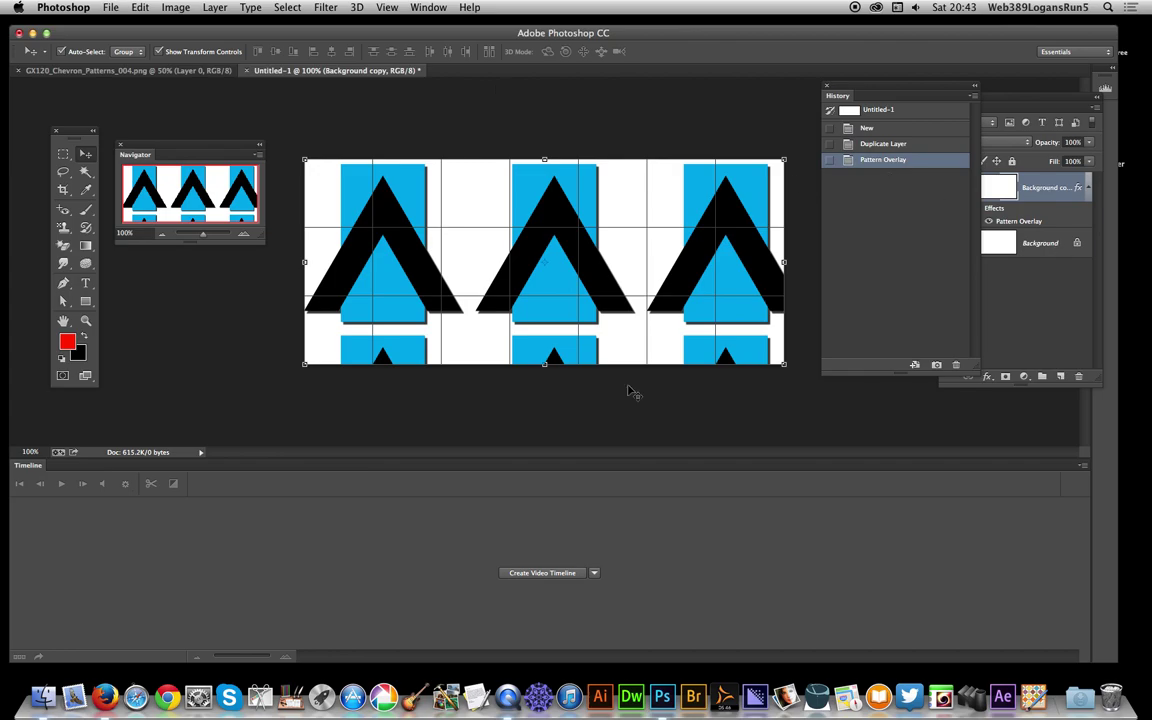
Create a video timeline and enable the Style stopwatch on Background copy at frame 0.
click(533, 577)
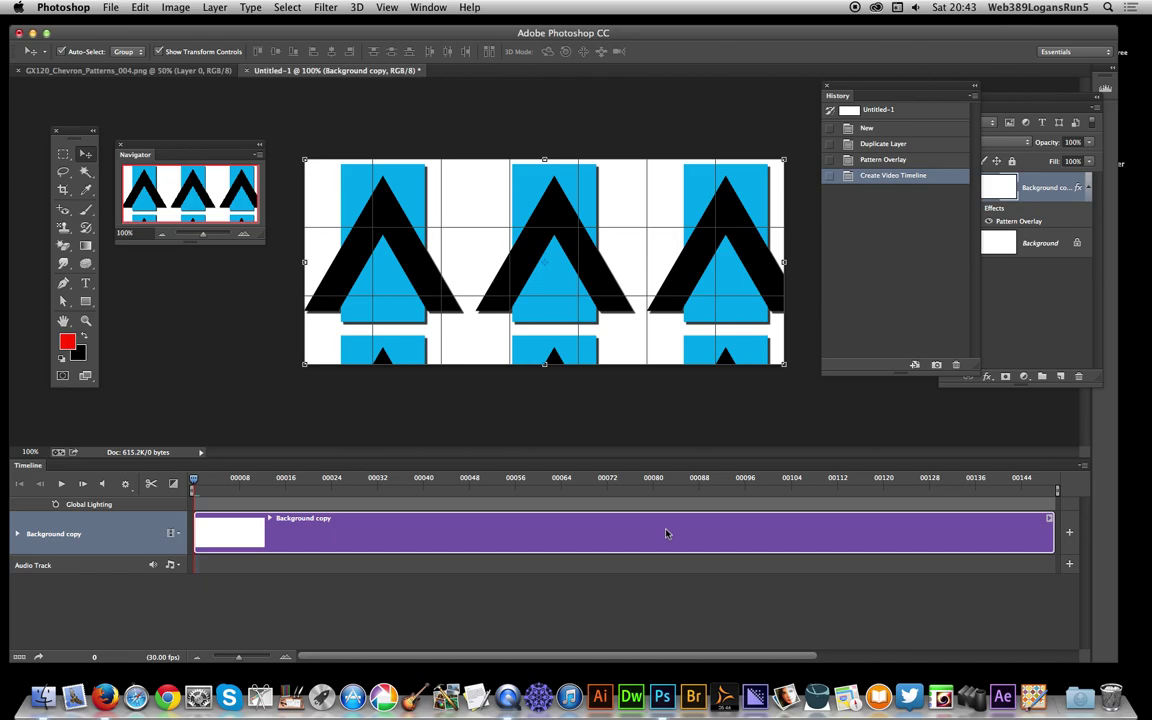
click(17, 534)
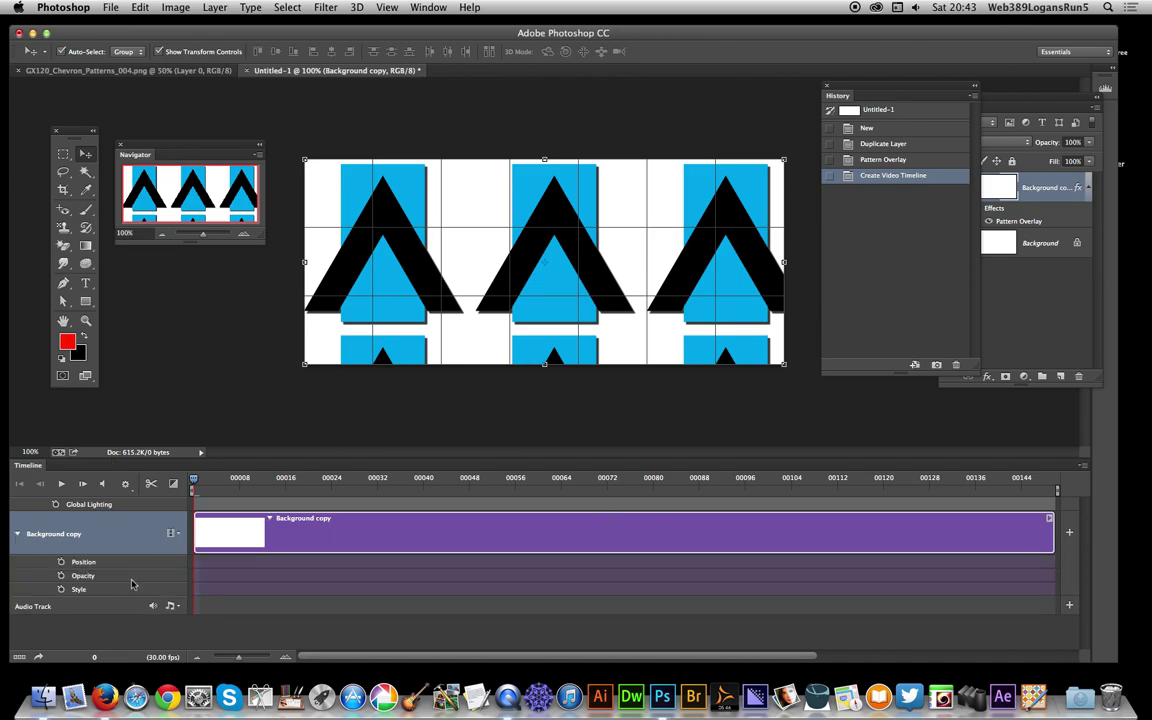
click(61, 591)
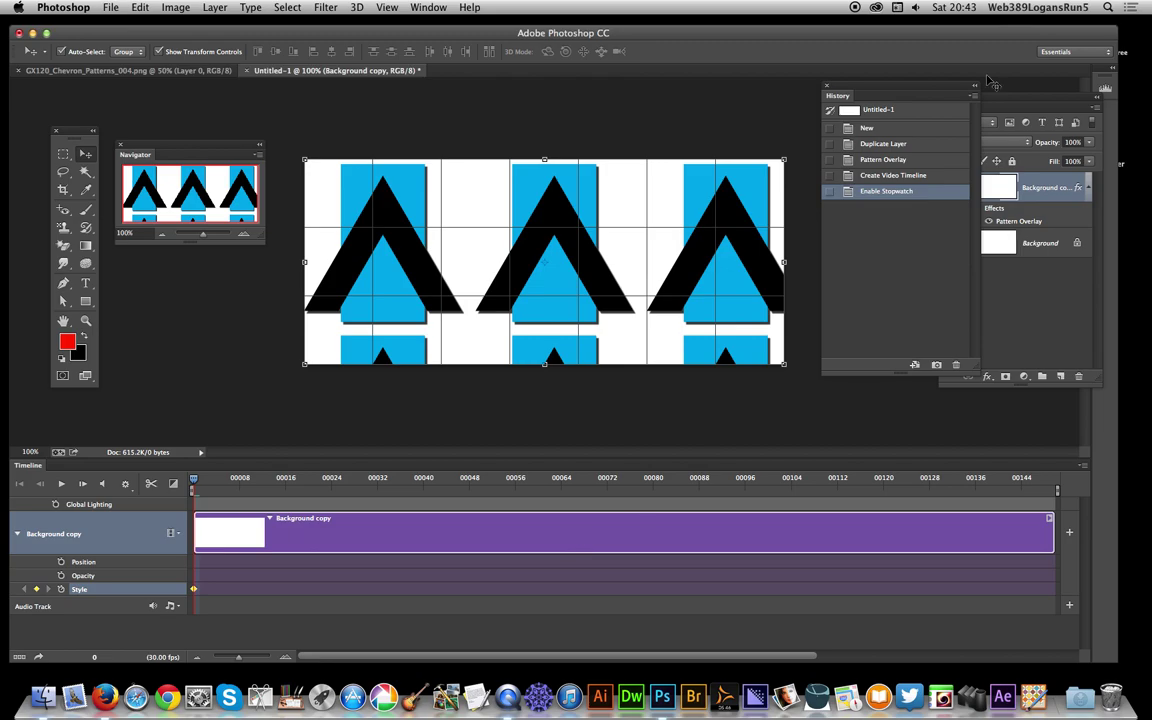
click(1014, 107)
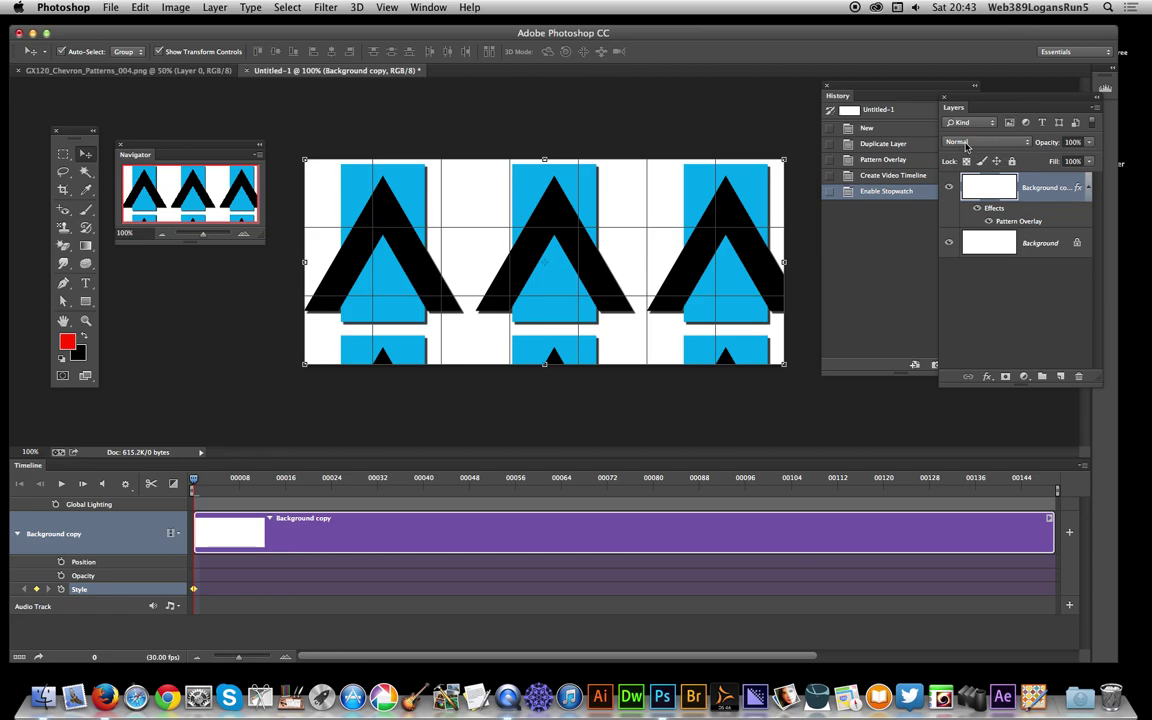
Duplicate Background copy as 'Background copy 2' and set its blend mode to Difference.
mouse_move(967, 146)
mouse_down()
mouse_move(970, 378)
mouse_move(973, 146)
mouse_up()
click(212, 9)
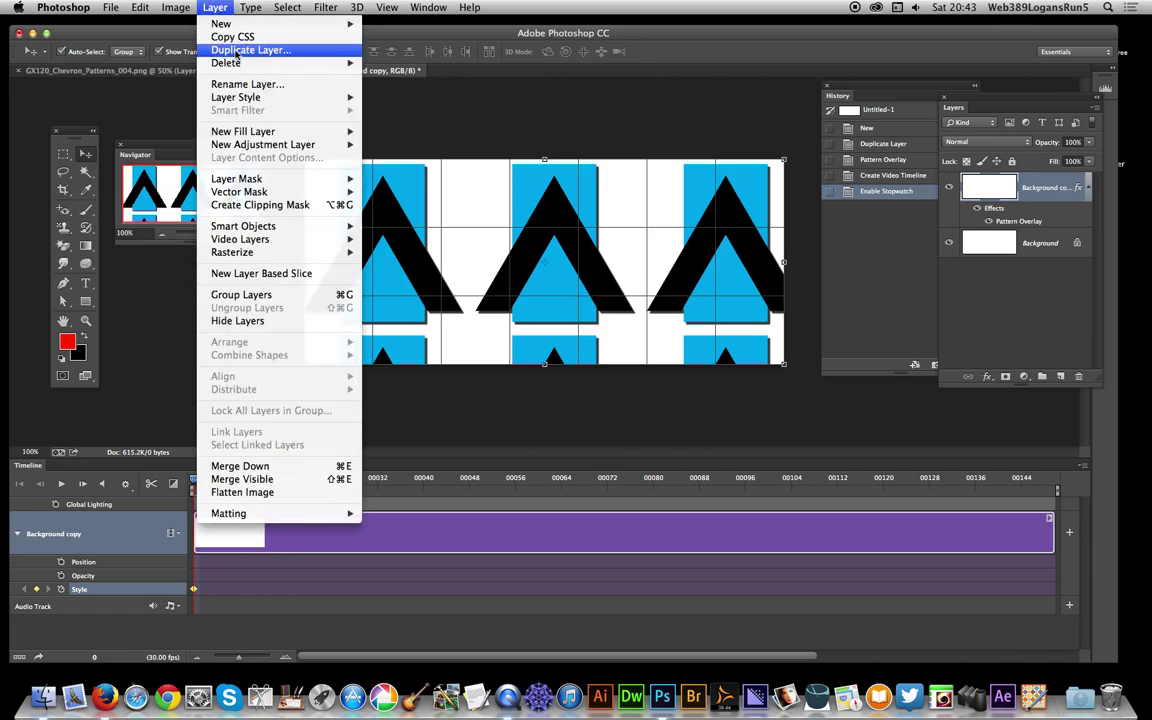
click(225, 46)
click(713, 288)
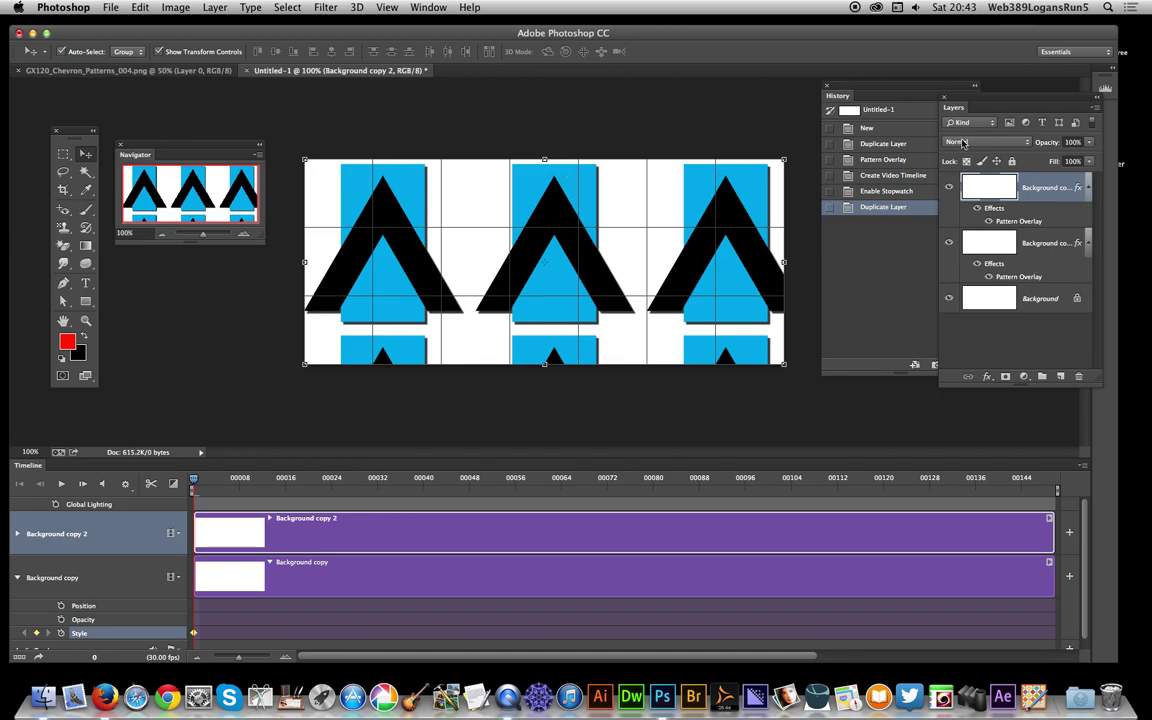
click(975, 142)
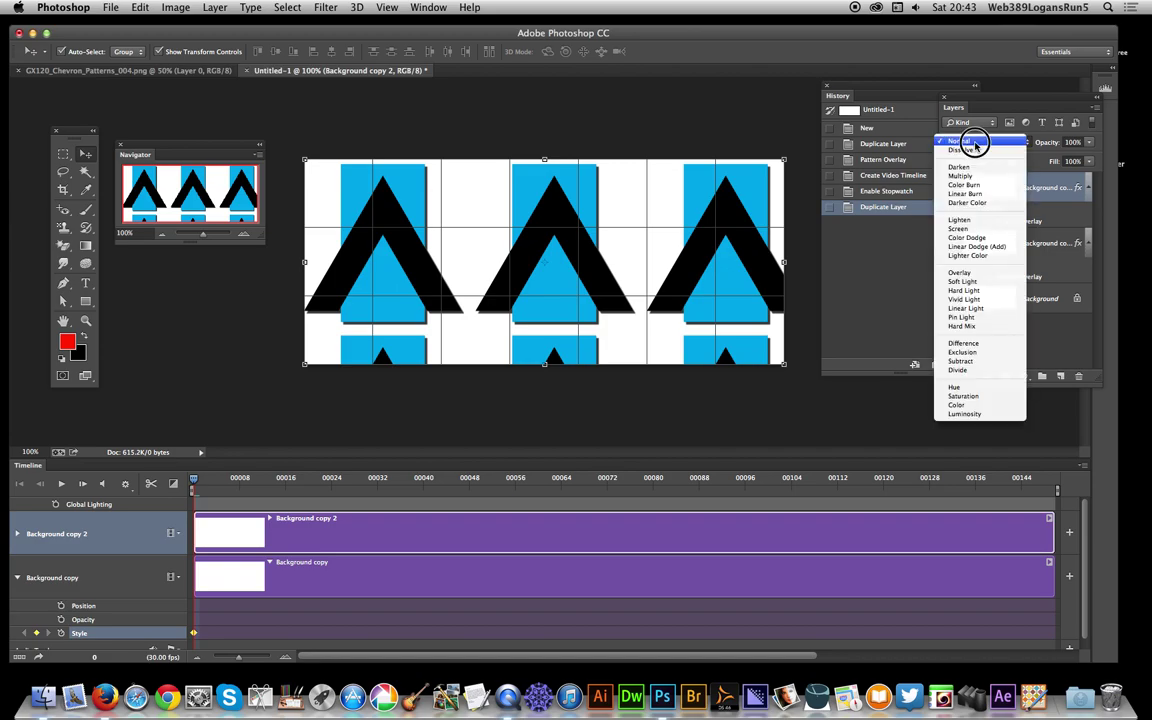
click(970, 345)
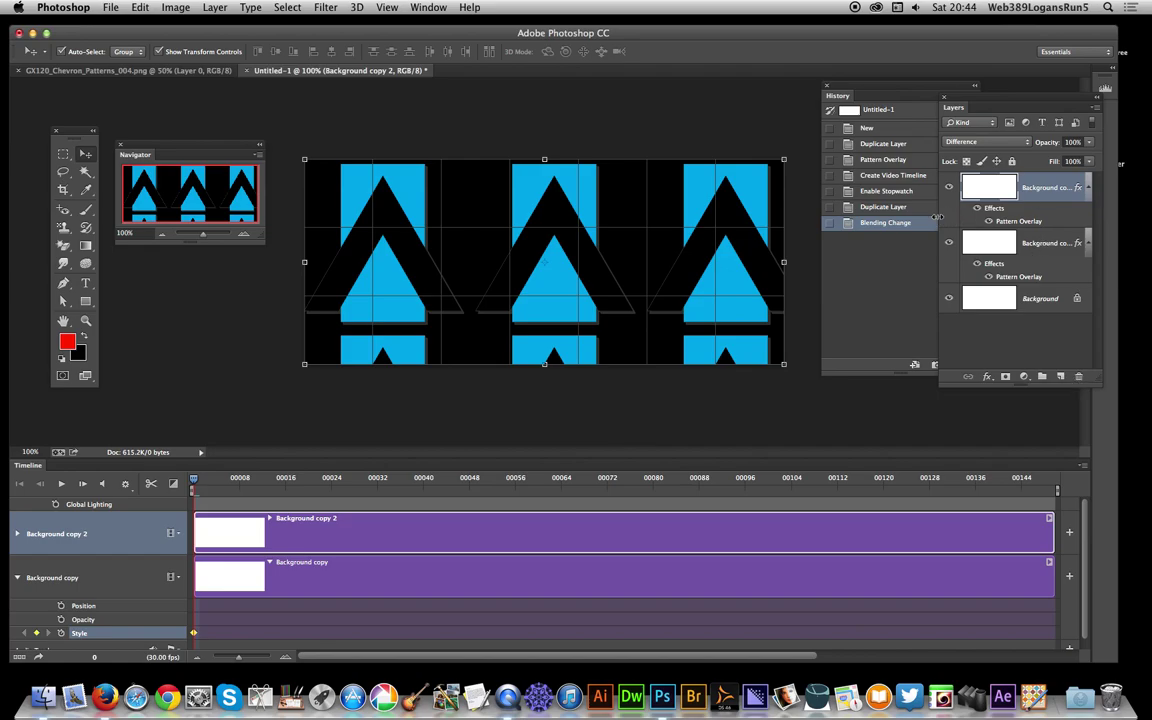
Widen the Layers panel, select the Background copy track, and move the playhead to frame 40.
drag(938, 216, 830, 215)
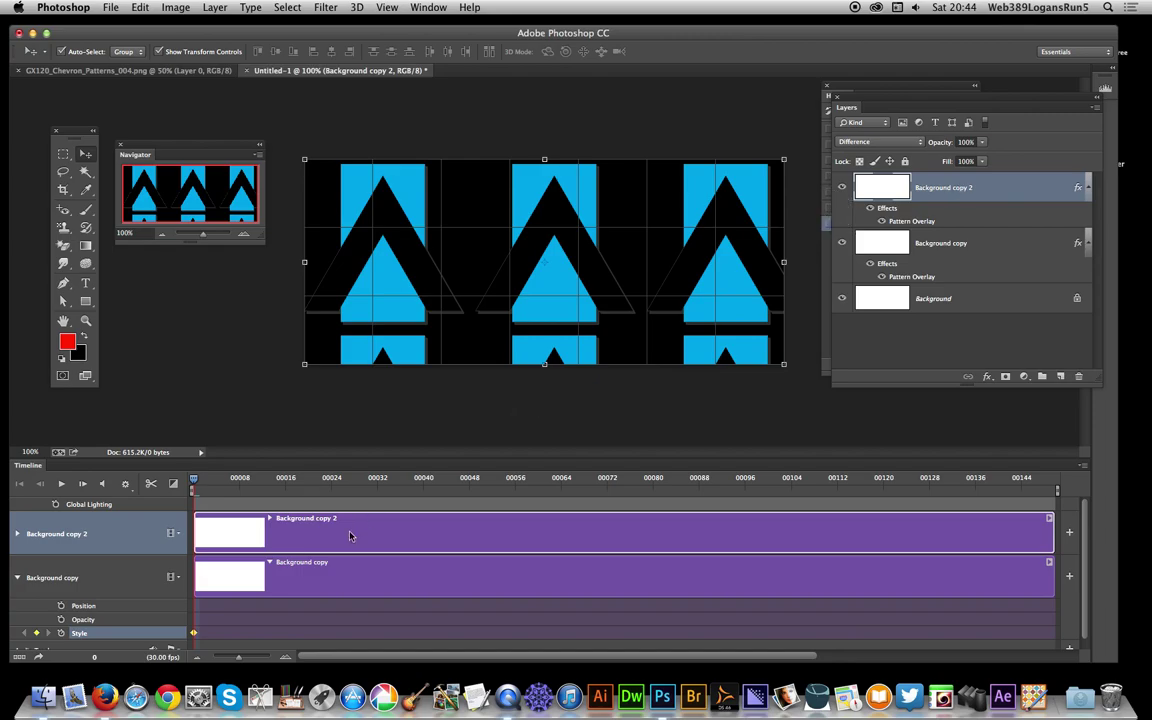
click(83, 584)
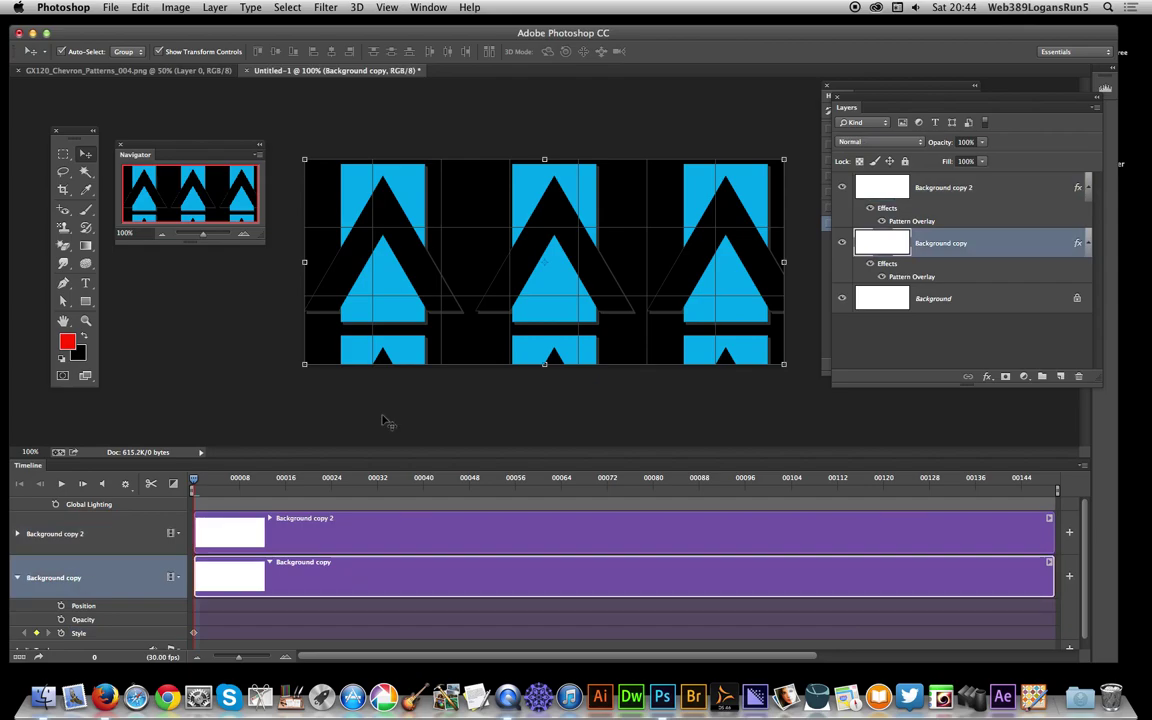
drag(194, 481, 424, 477)
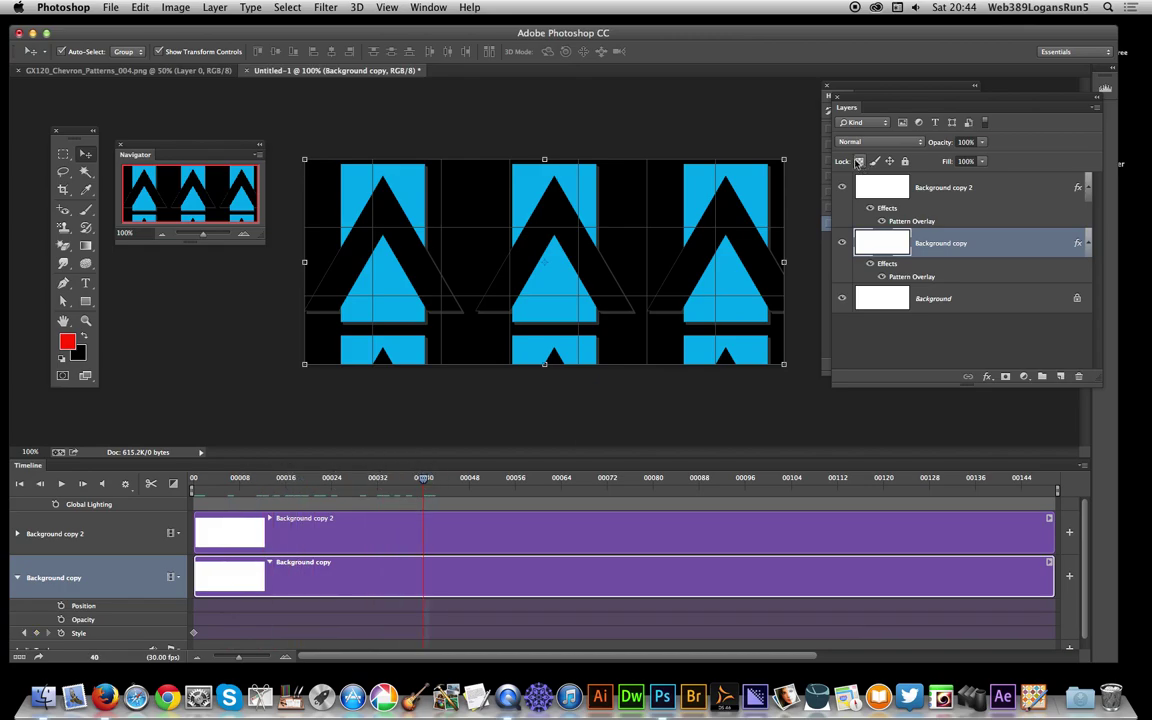
At frame 40, set Background copy's pattern overlay scale to 79%, then go to frame 95.
click(215, 8)
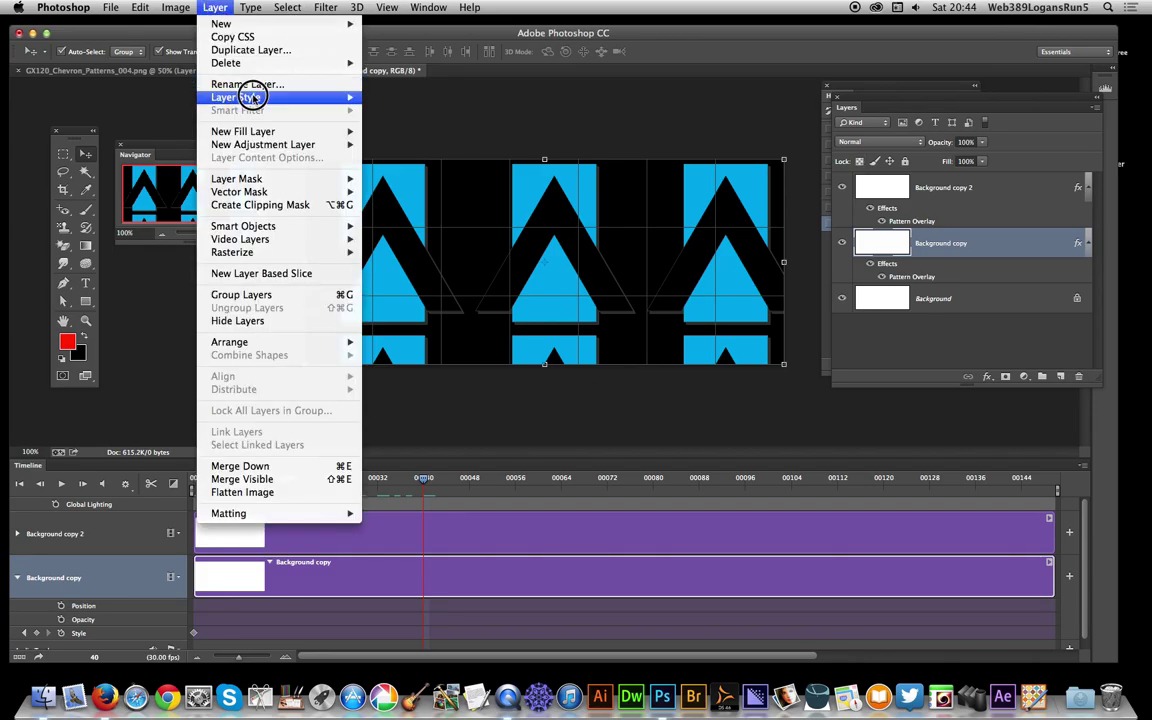
mouse_move(350, 97)
click(414, 211)
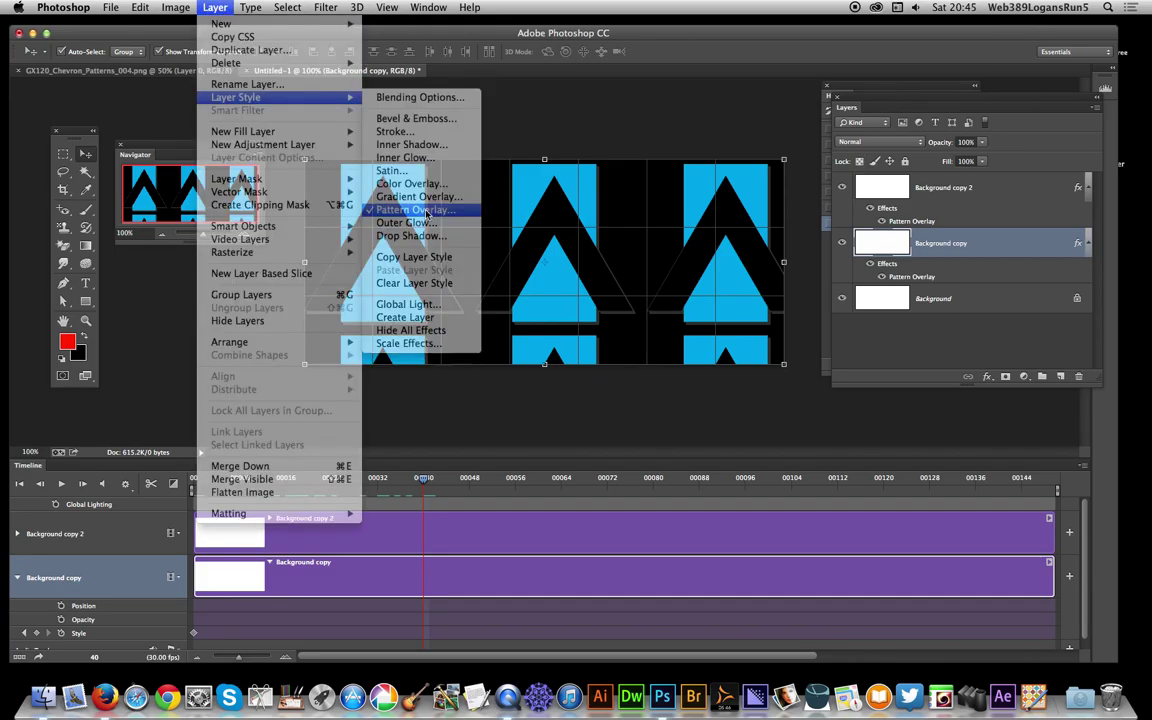
drag(820, 163, 784, 232)
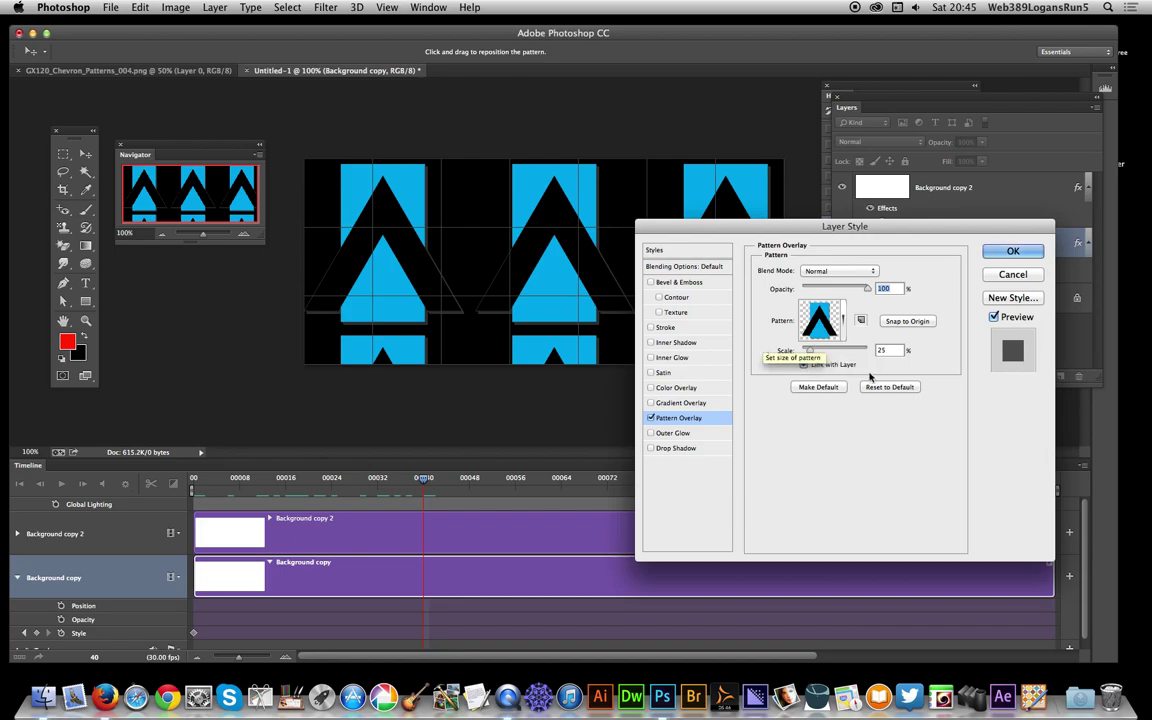
drag(813, 350, 828, 350)
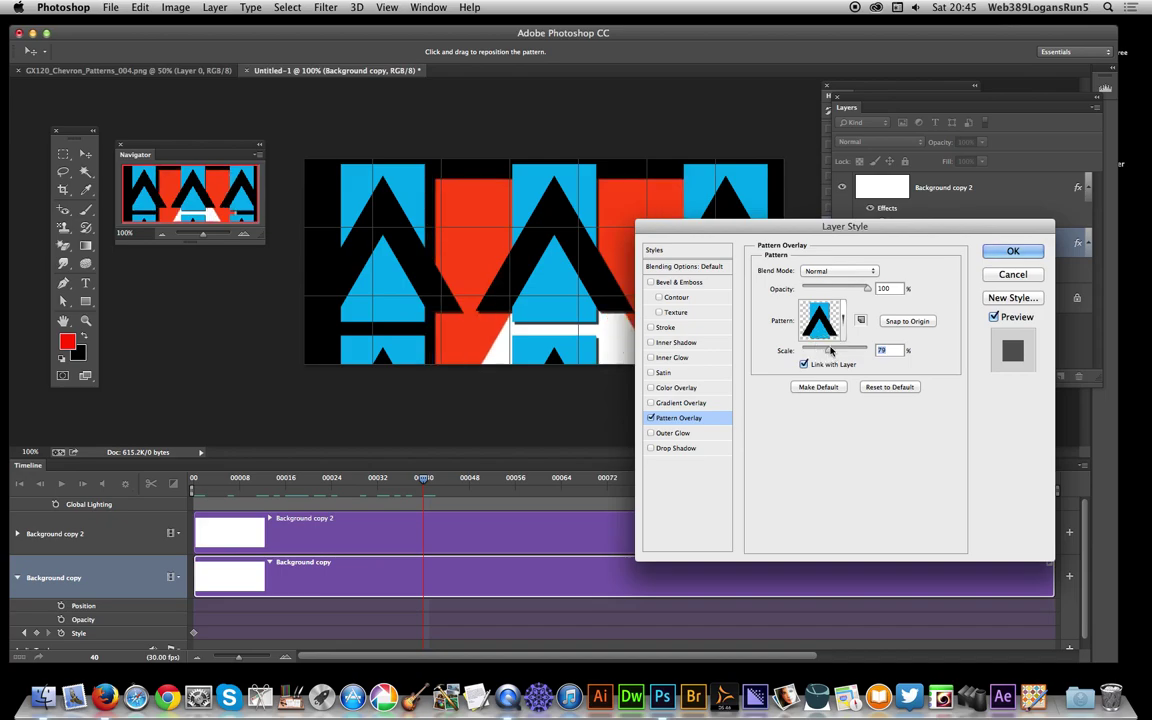
click(1013, 252)
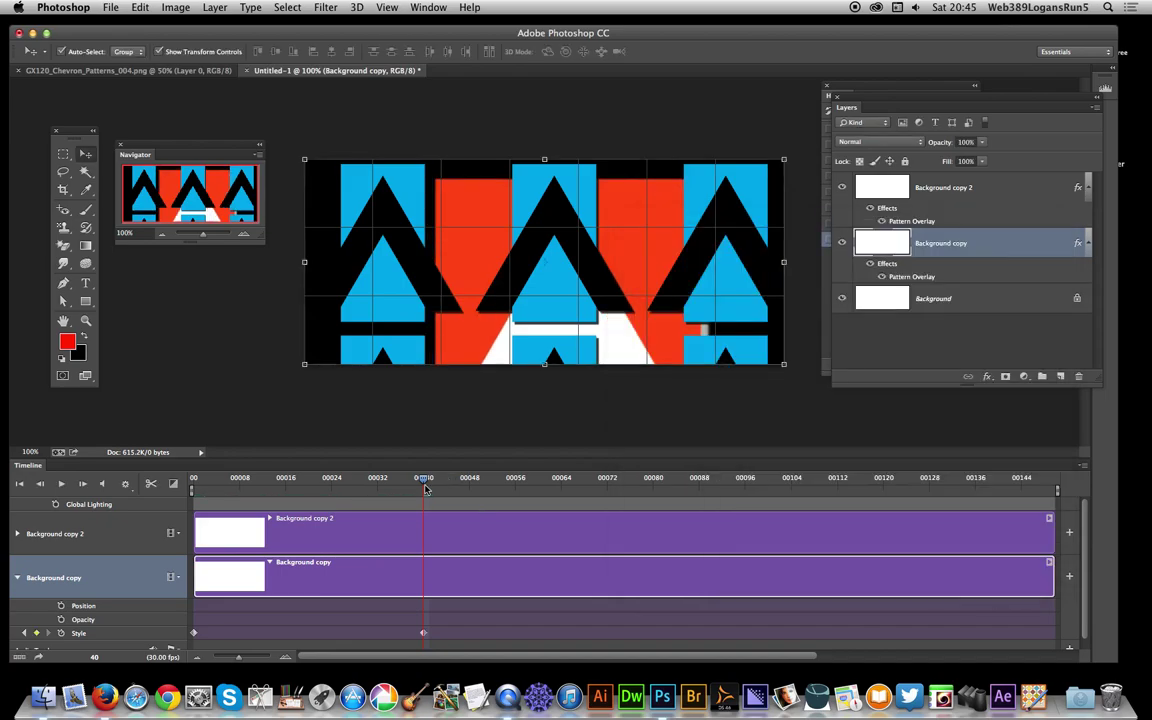
drag(425, 485, 739, 491)
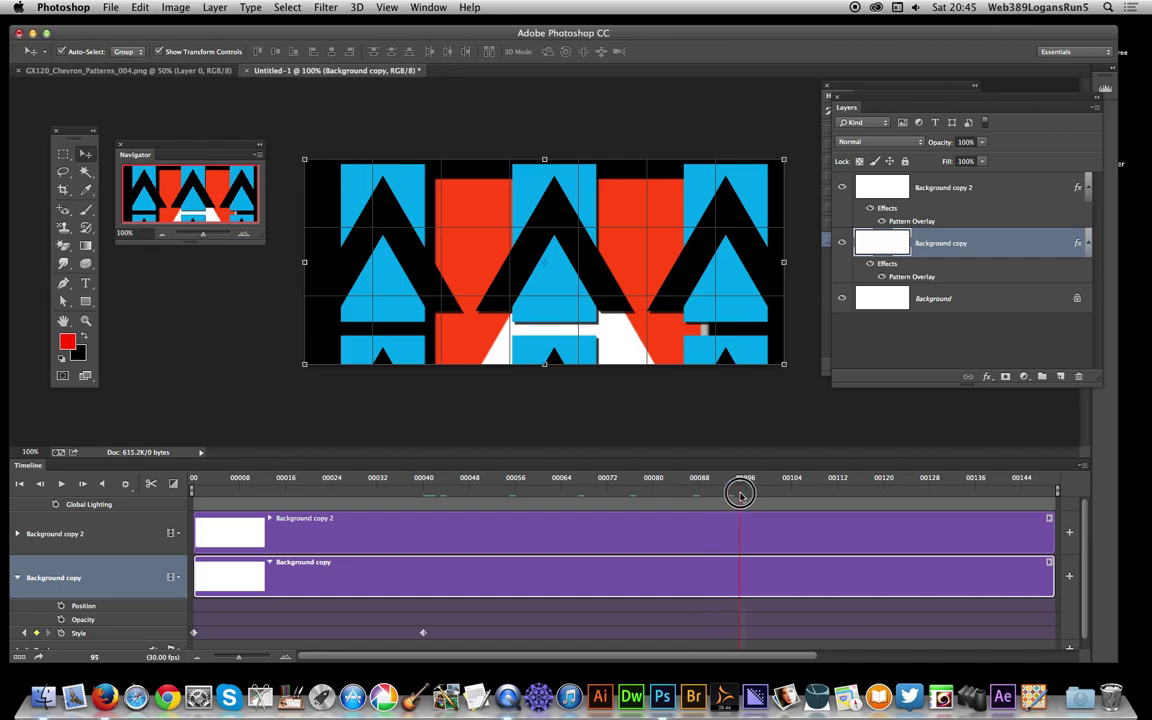
Set the pattern overlay scale to 29% at frame 95, then move to frame 132.
click(214, 8)
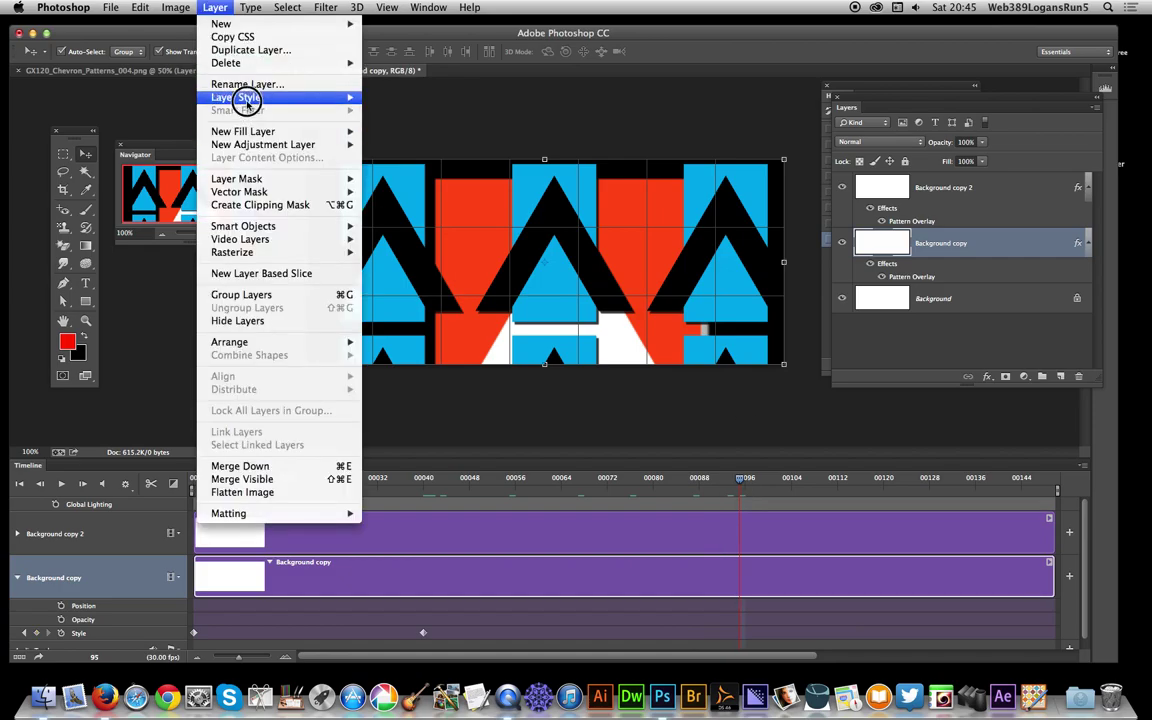
click(411, 219)
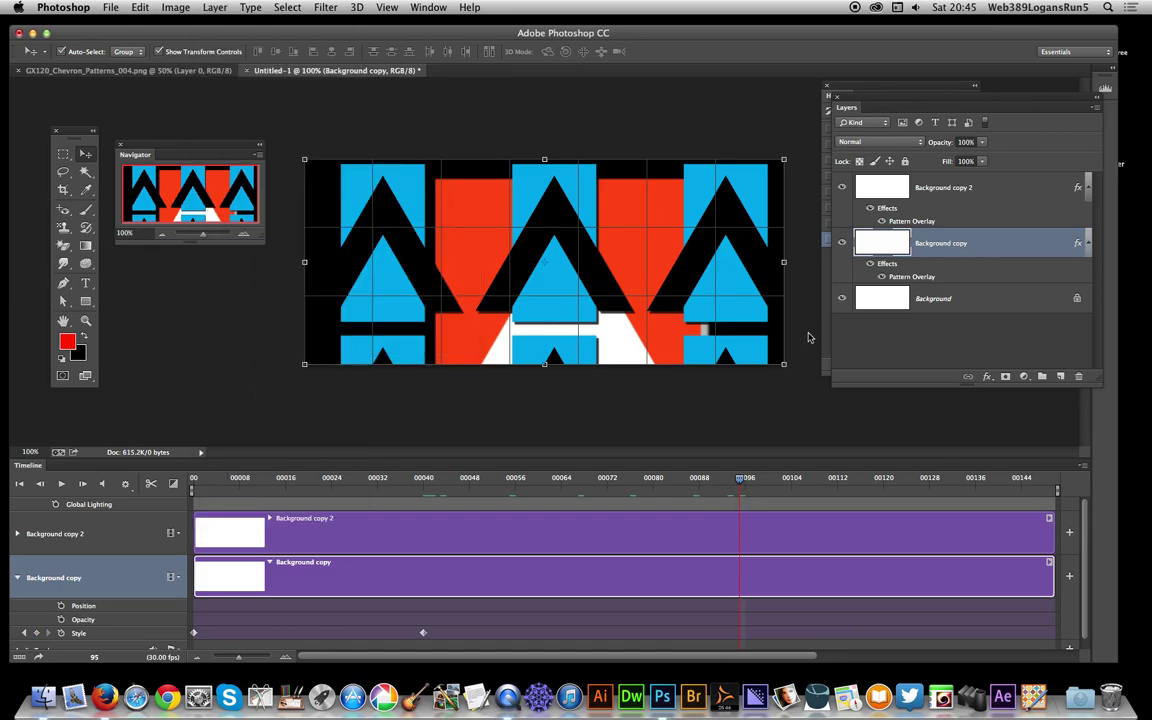
drag(814, 350, 813, 347)
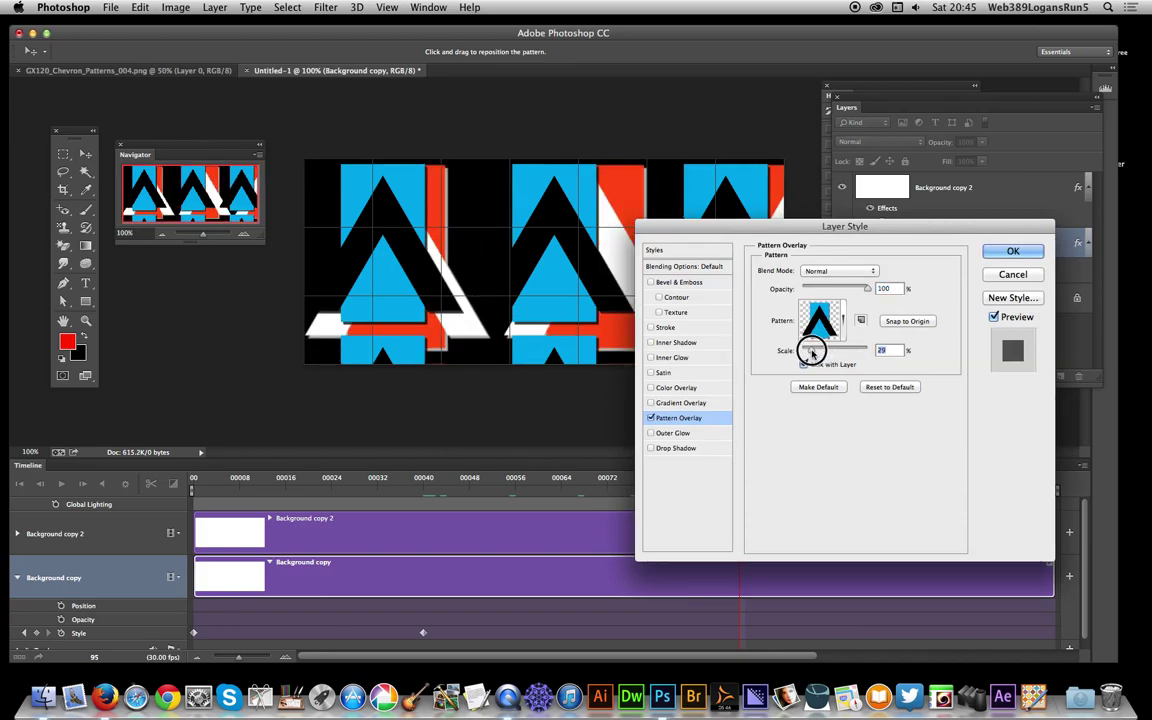
click(1010, 252)
drag(742, 484, 951, 478)
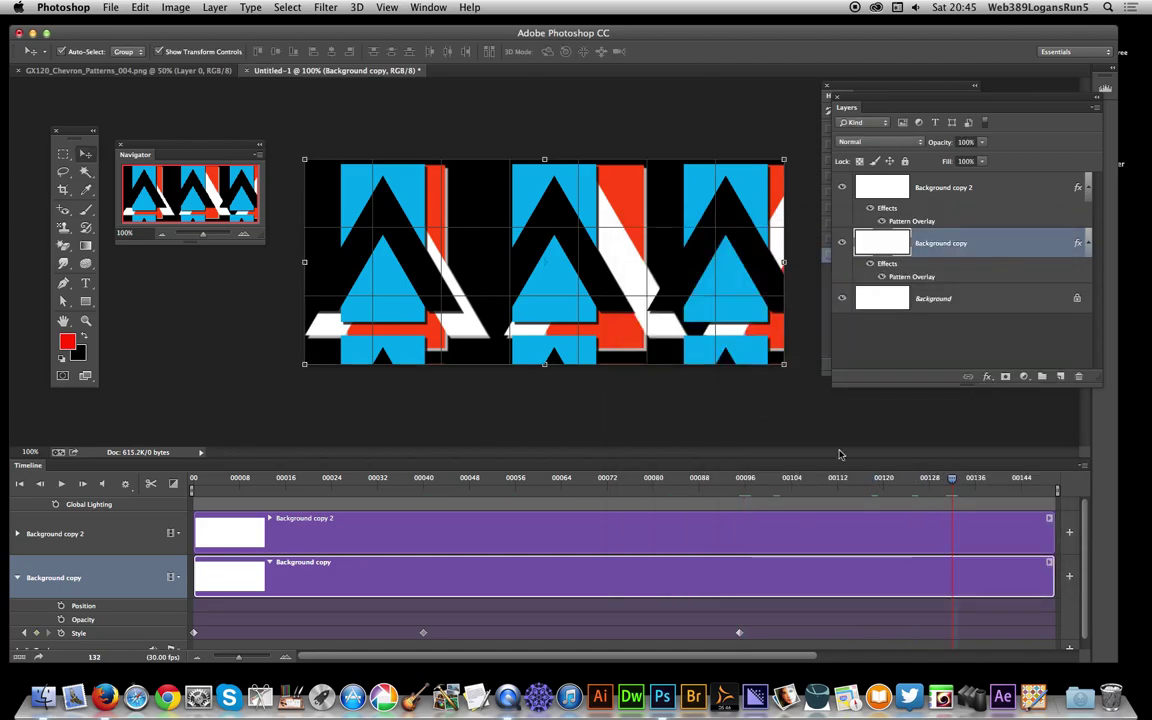
At frame 132, set the pattern overlay scale back to 79%.
click(212, 7)
mouse_move(345, 98)
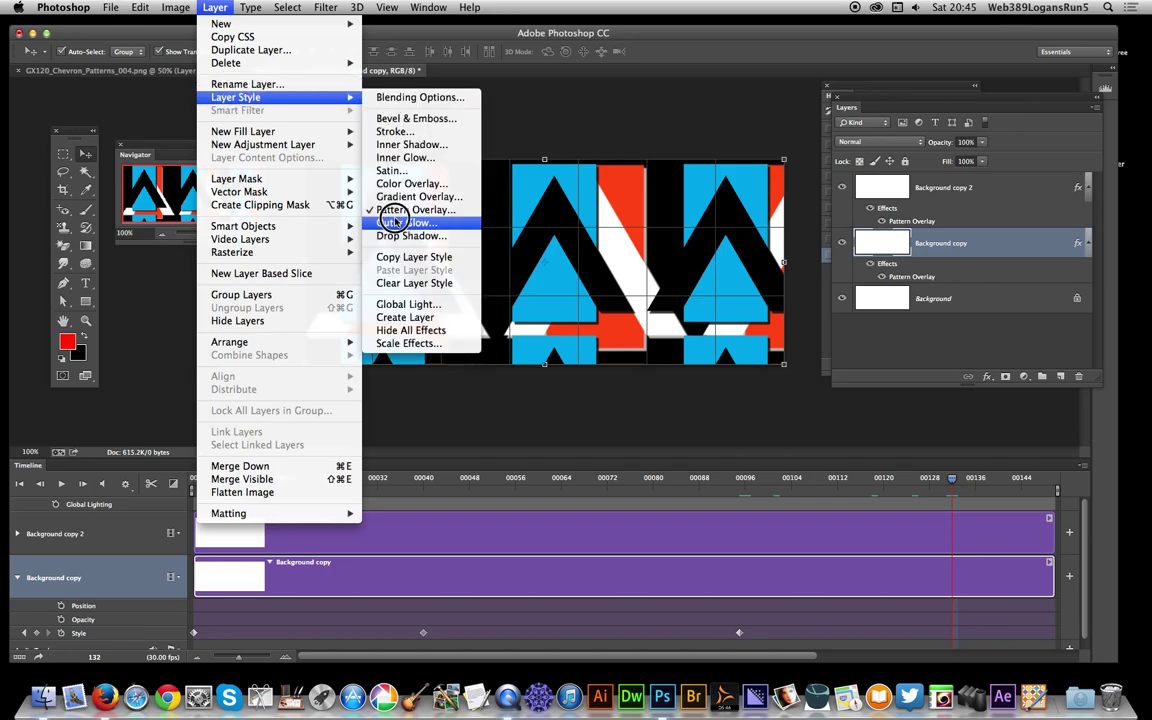
click(398, 210)
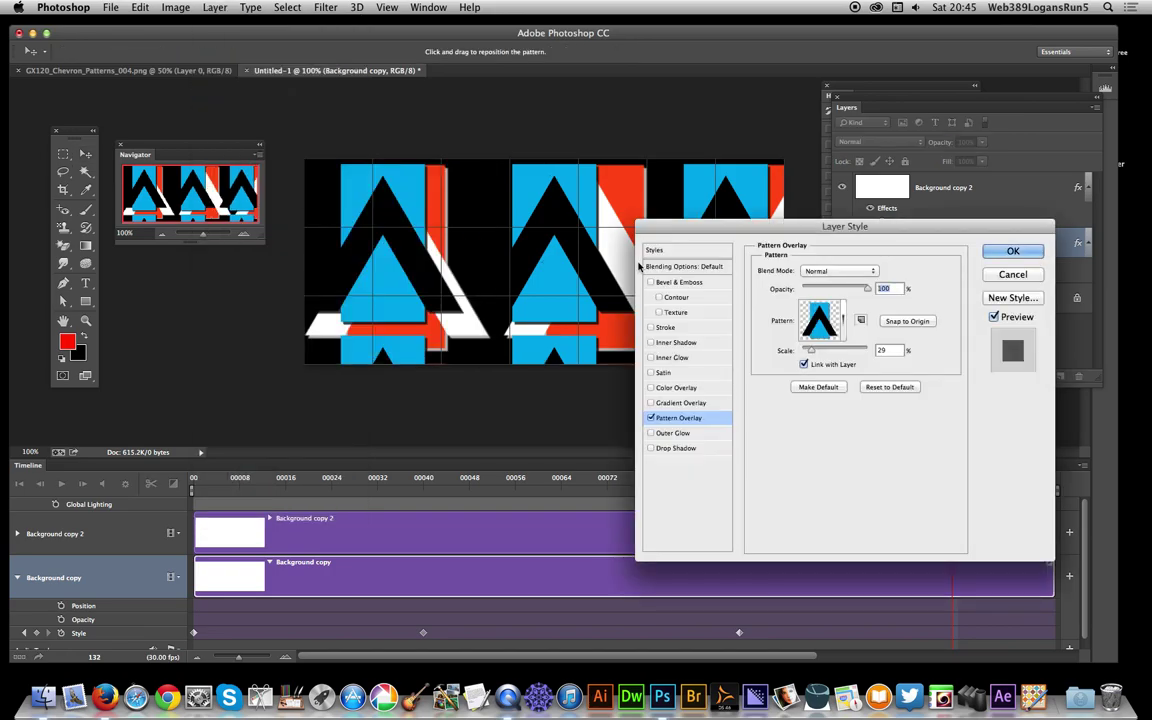
drag(823, 352, 828, 350)
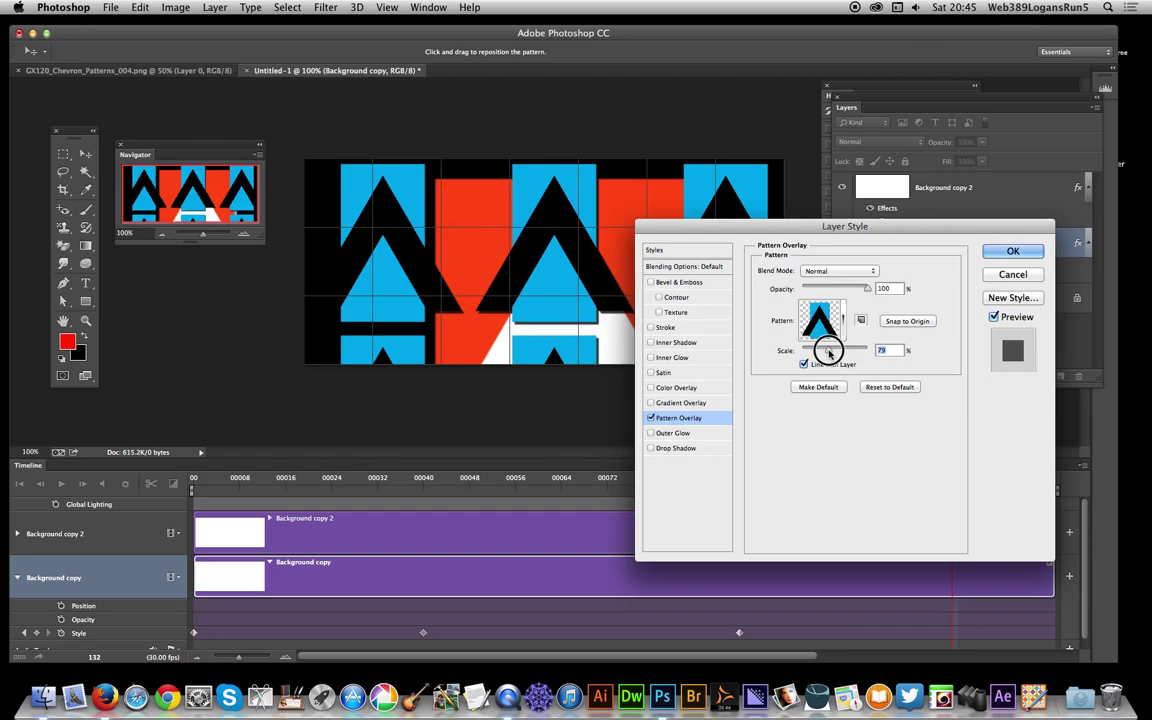
Add a red (e00202) Color Overlay in Difference blend mode to Background copy.
click(651, 388)
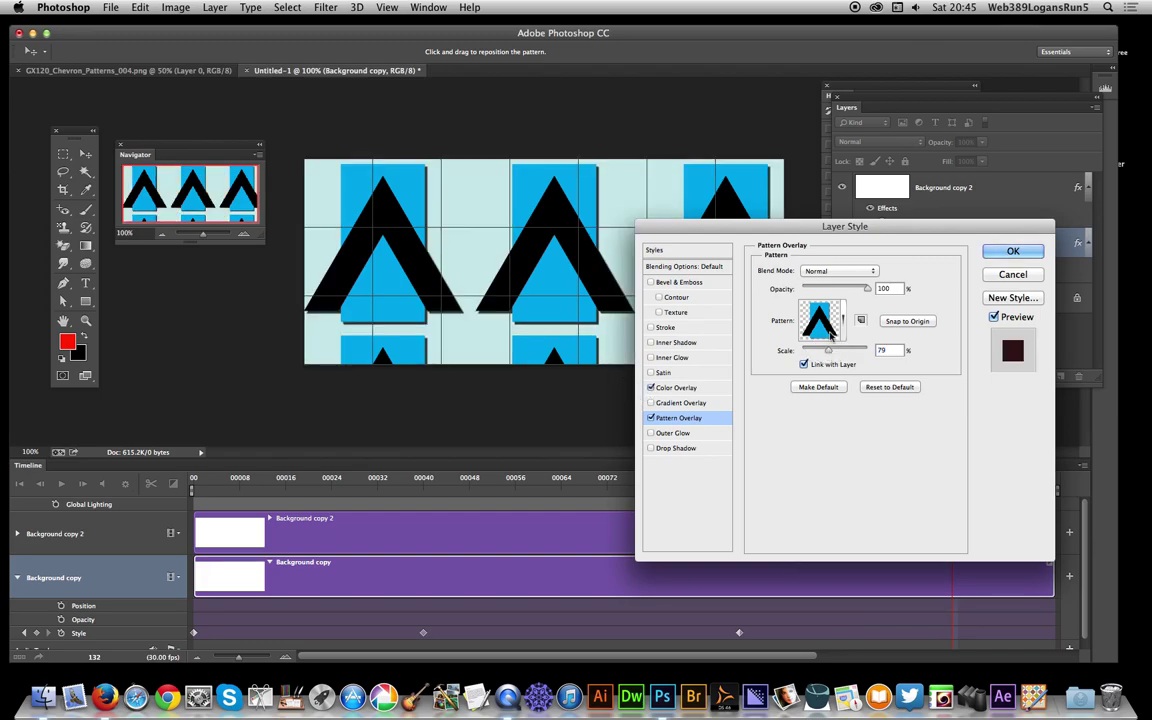
click(660, 388)
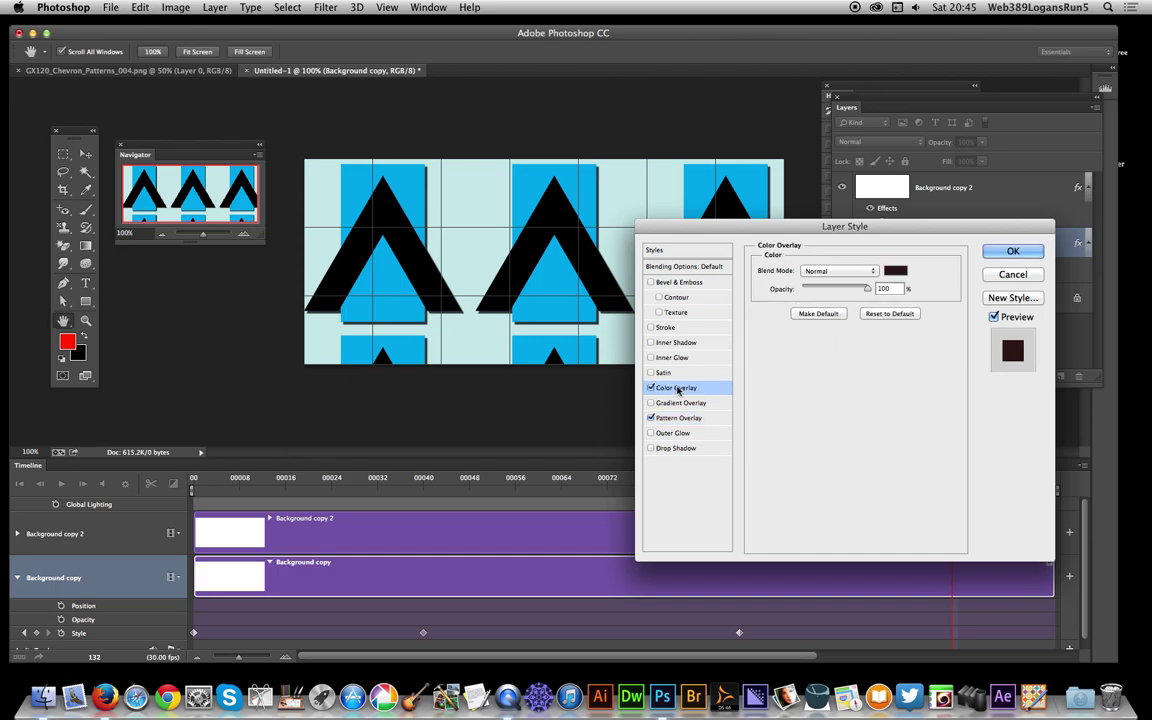
click(897, 272)
click(327, 232)
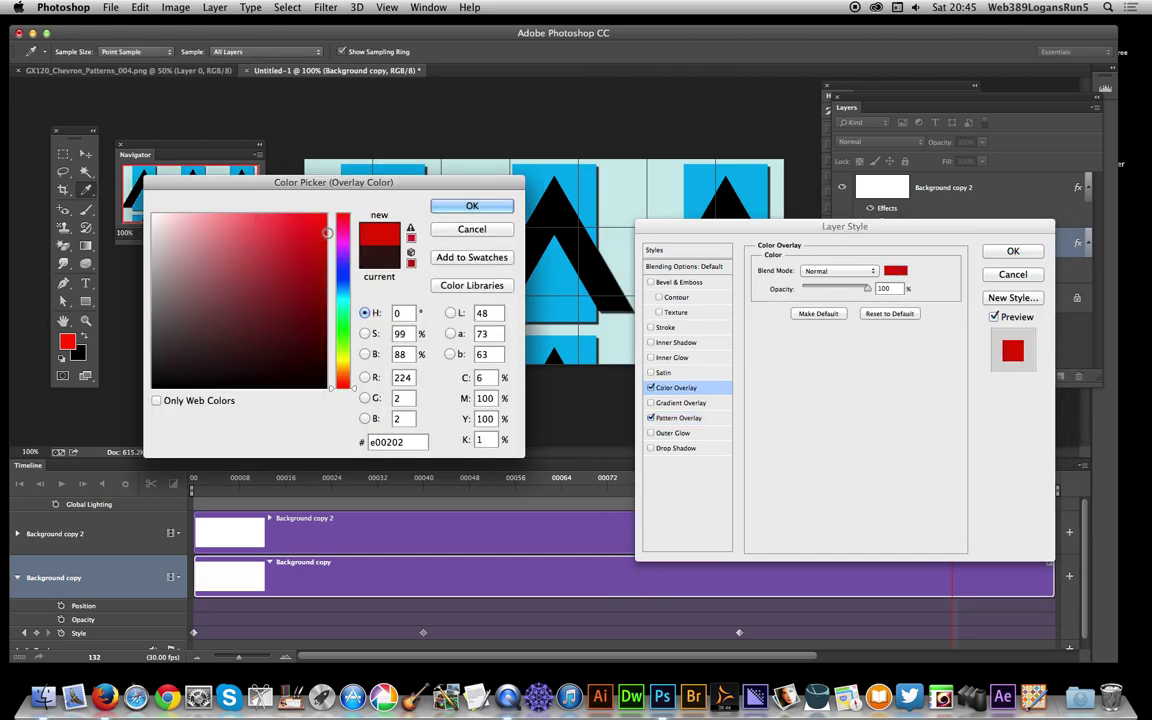
click(474, 205)
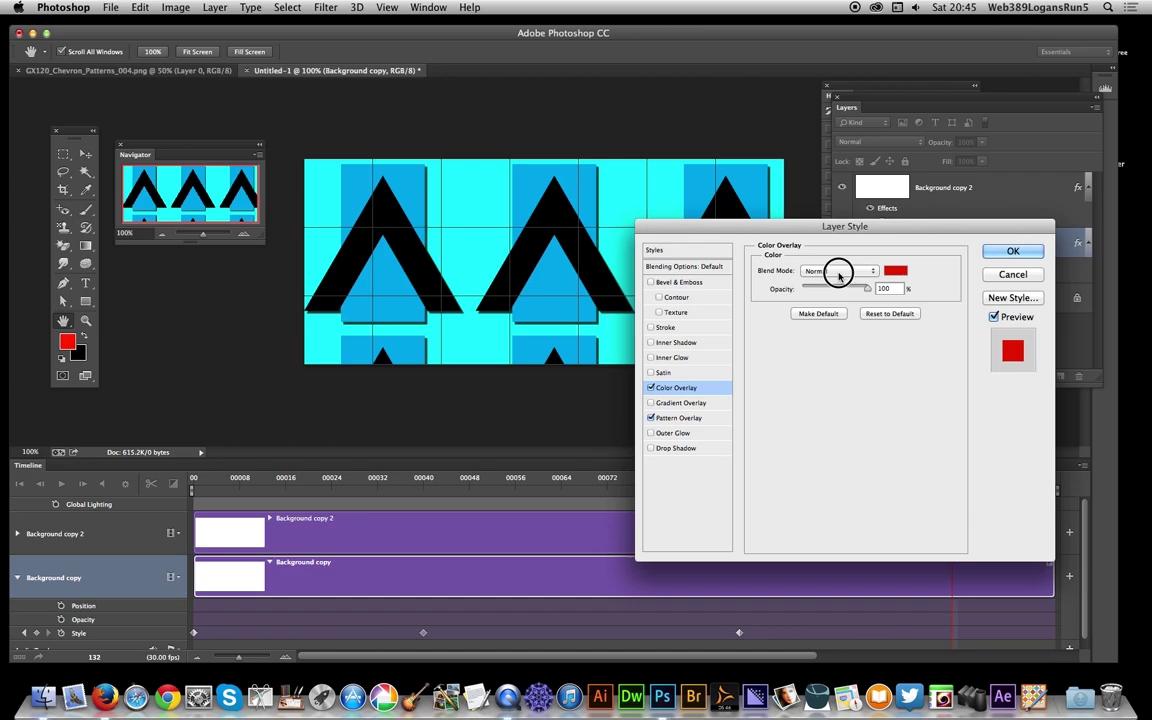
click(838, 272)
click(851, 473)
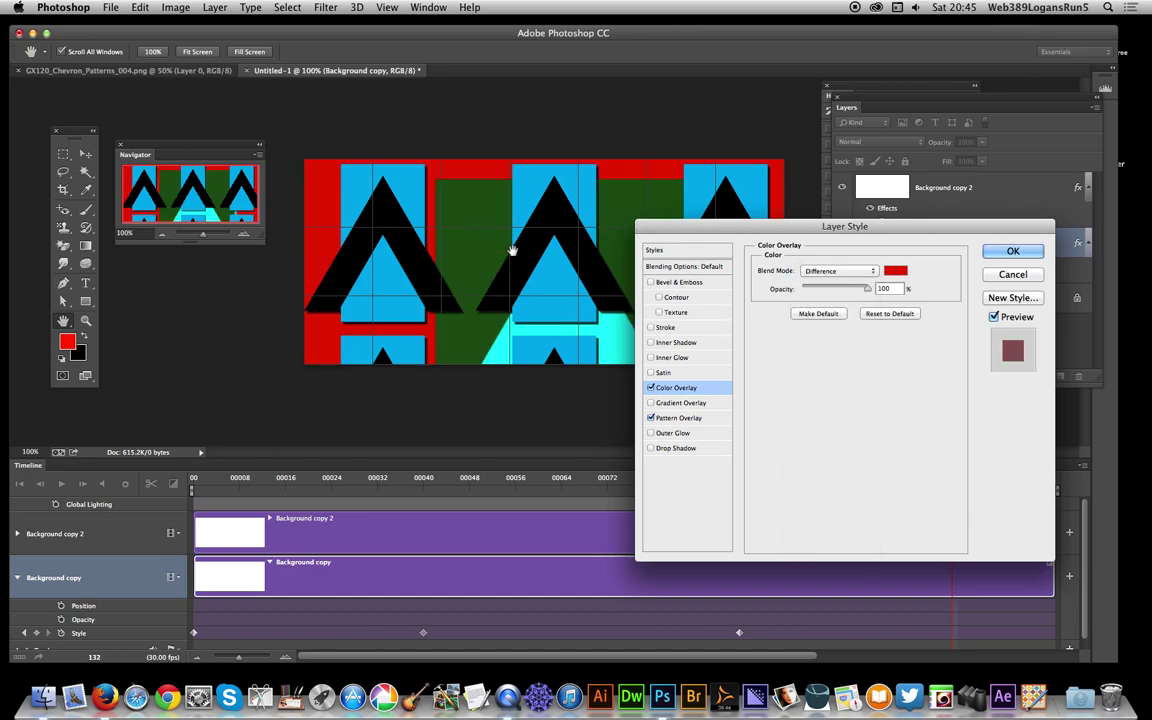
click(1007, 249)
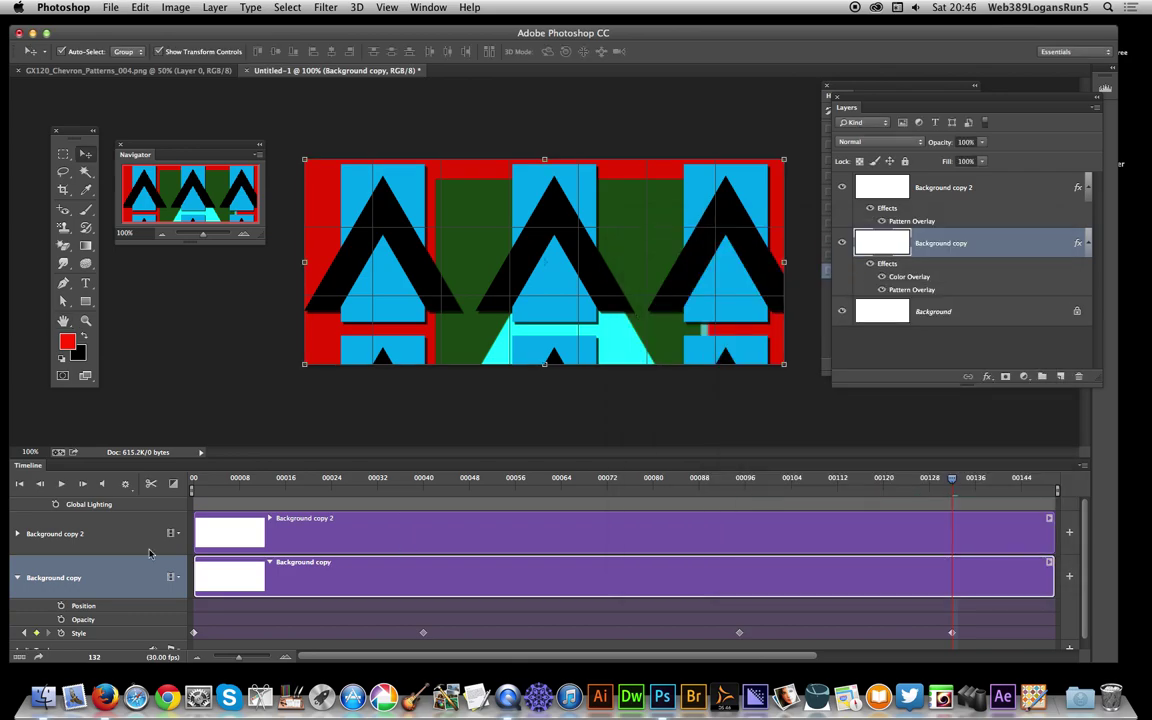
Select Background copy 2, set its pattern overlay scale to 75% at frame 21, then go to frame 67.
click(90, 539)
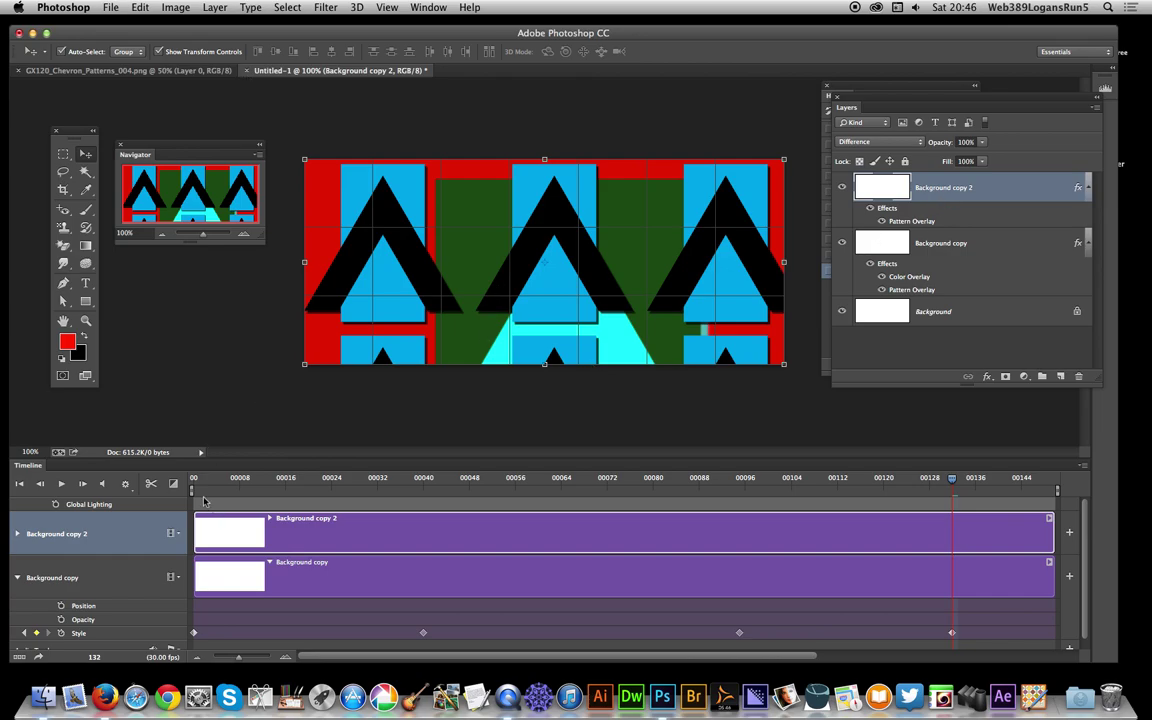
drag(952, 484, 314, 484)
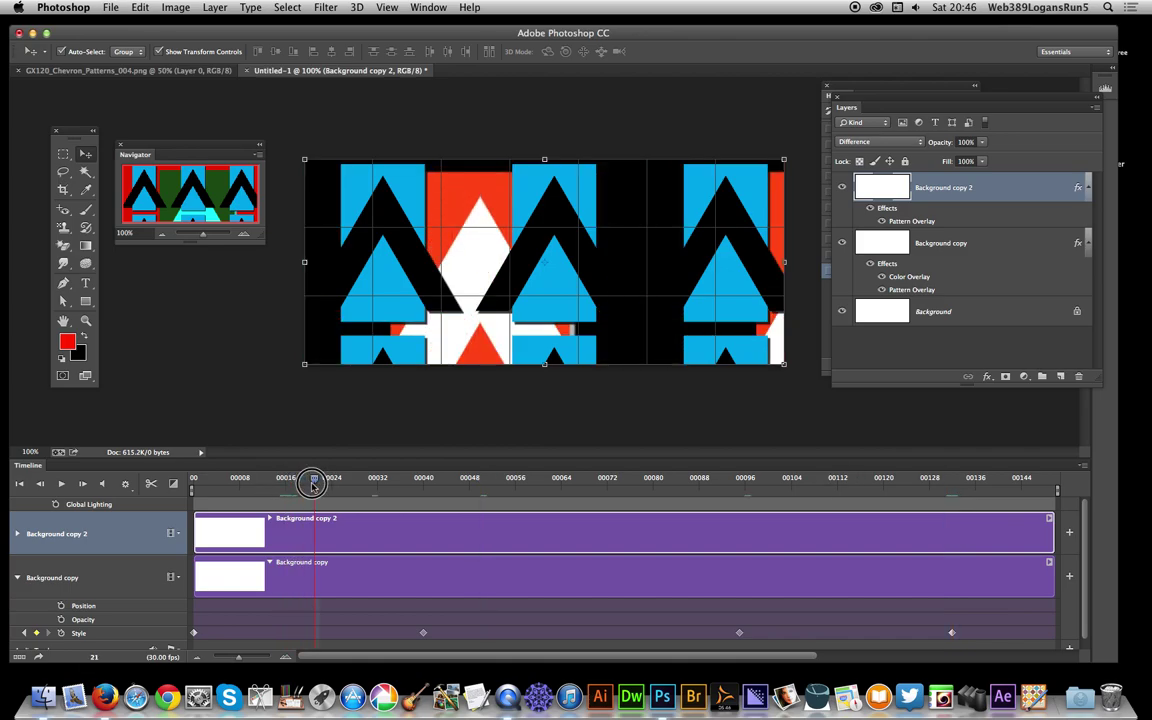
click(215, 7)
mouse_move(255, 97)
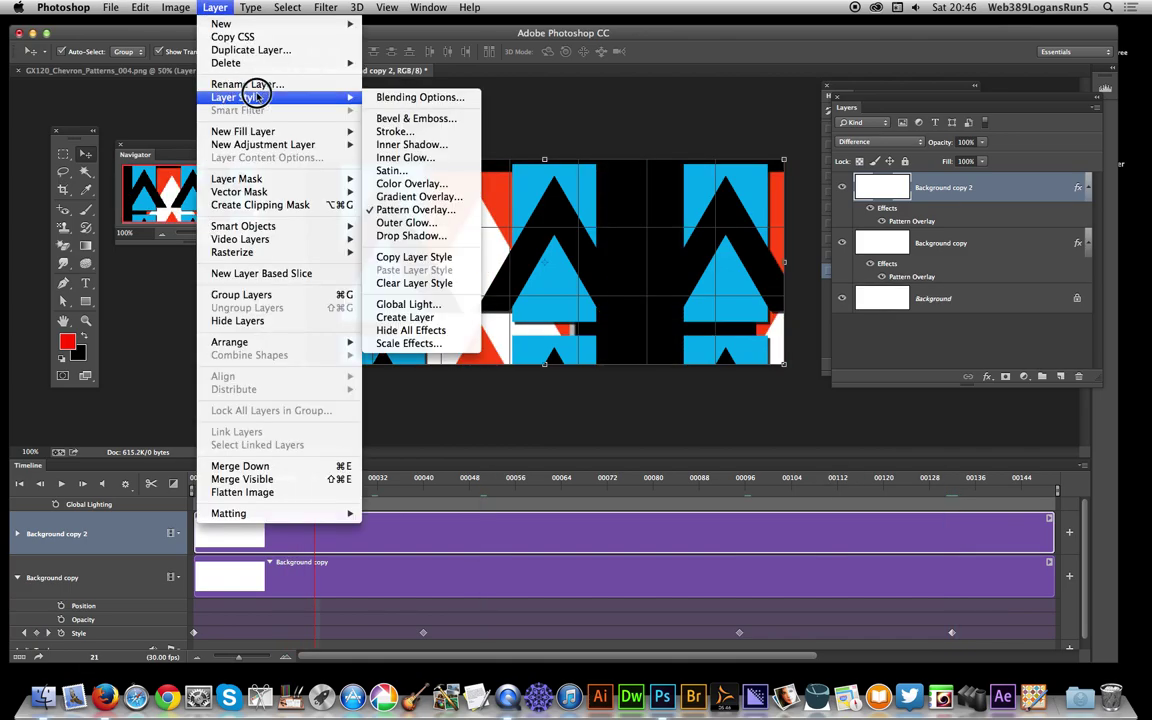
click(420, 209)
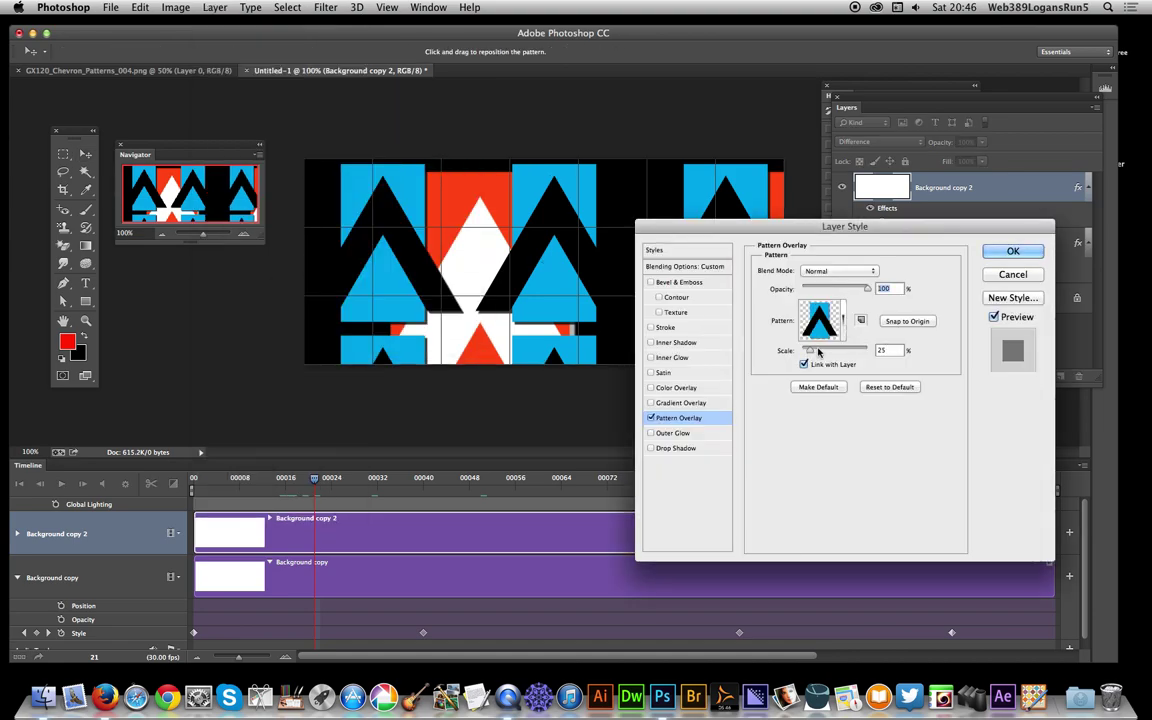
drag(818, 350, 828, 352)
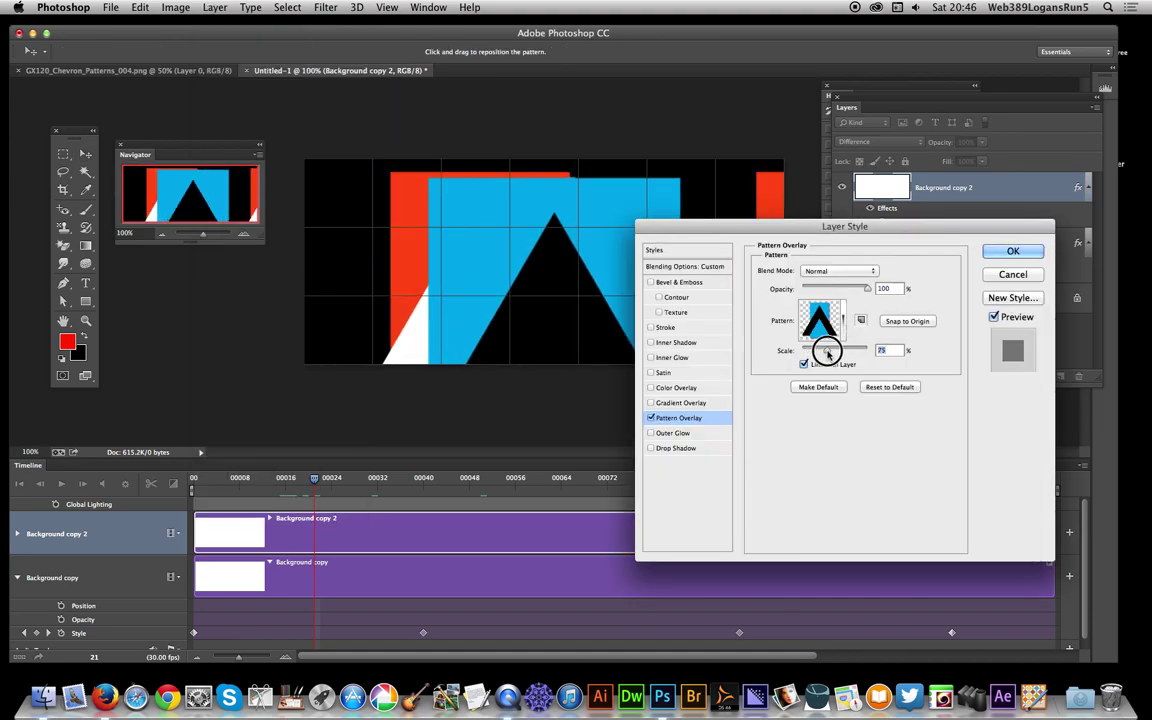
click(1013, 250)
drag(317, 481, 578, 482)
click(213, 8)
Set Background copy 2's pattern overlay to 11% scale and 36% opacity.
mouse_move(236, 98)
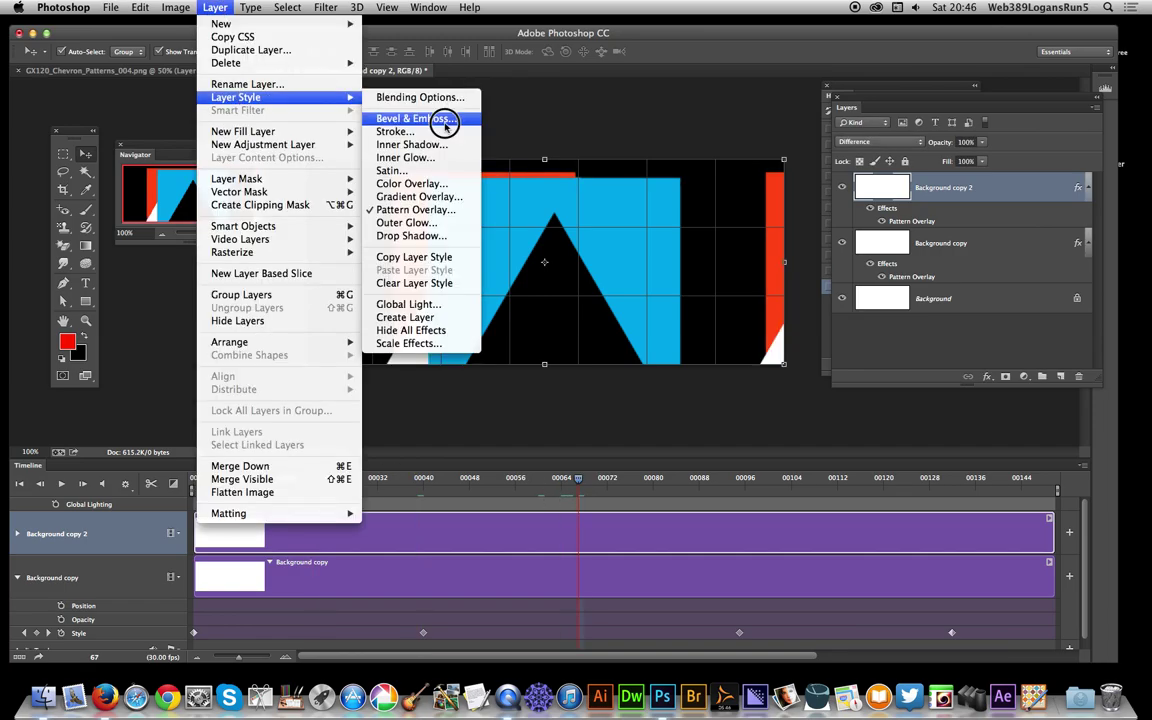
click(438, 211)
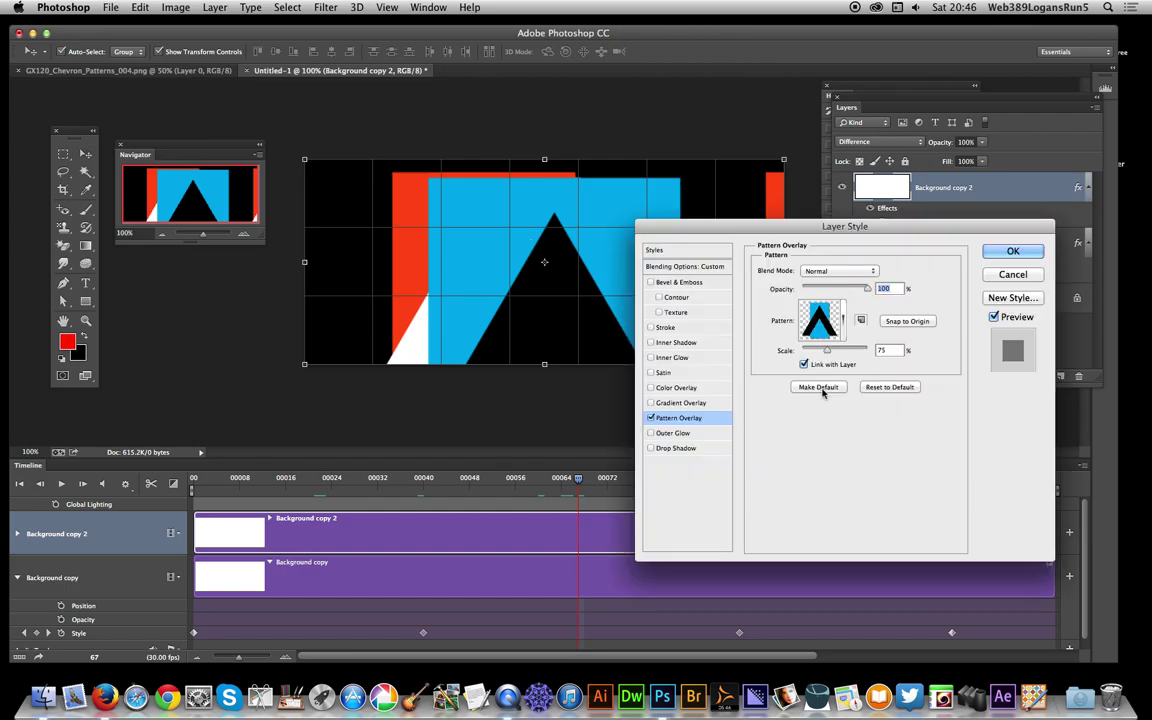
drag(823, 352, 806, 352)
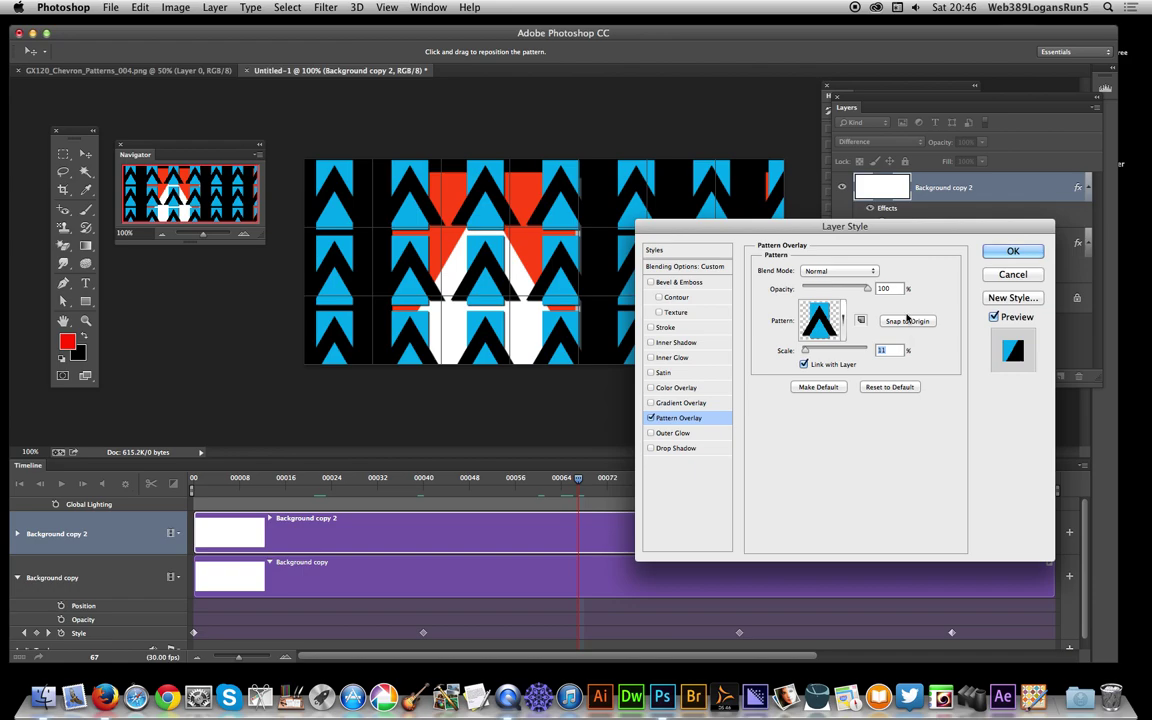
drag(866, 291, 826, 290)
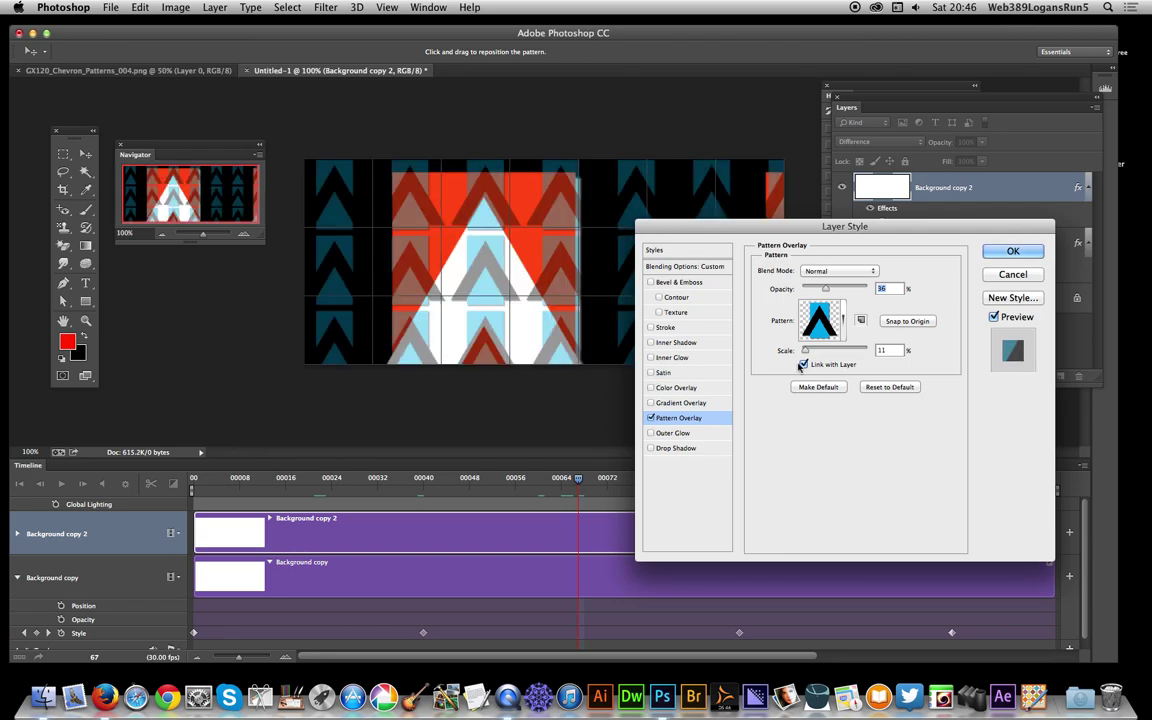
click(1013, 251)
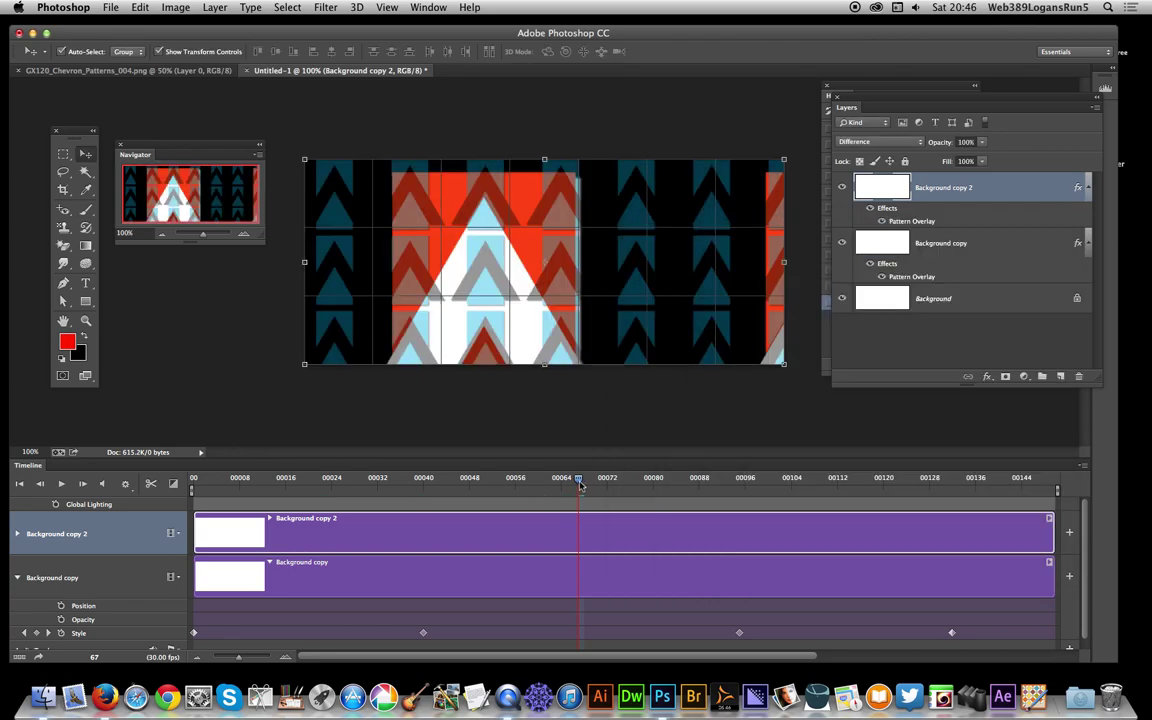
At frame 117, key Background copy 2's Pattern Overlay to 79% scale and 86% opacity.
drag(580, 484, 866, 480)
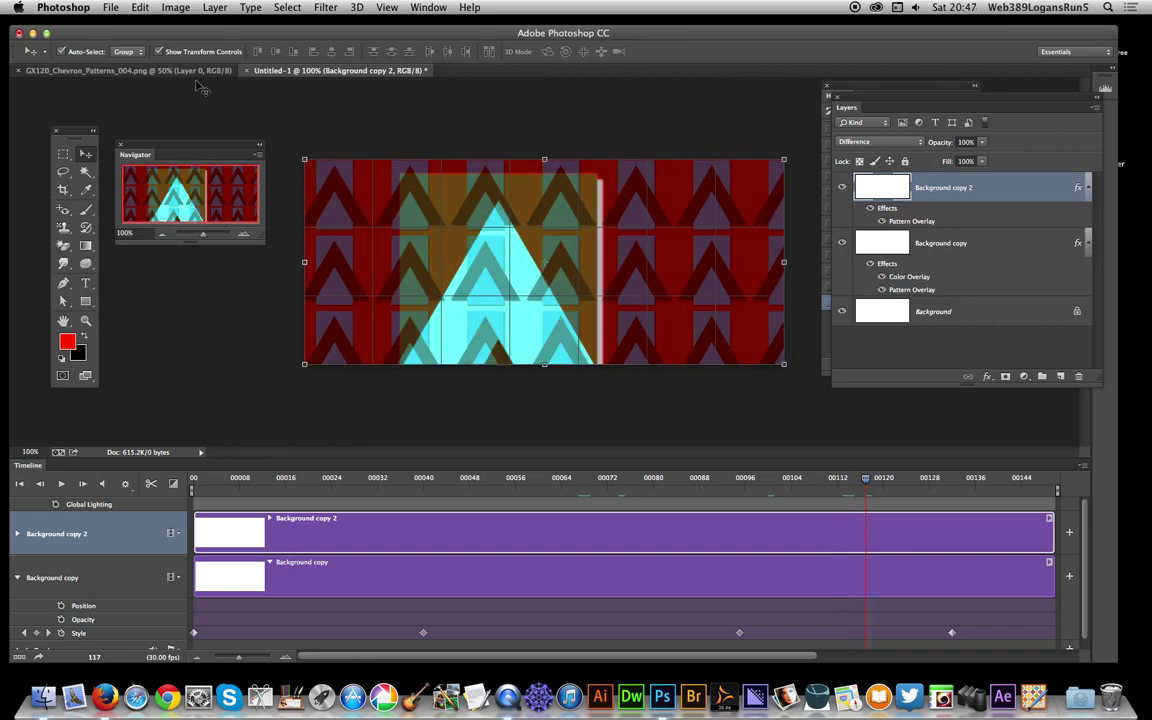
click(212, 7)
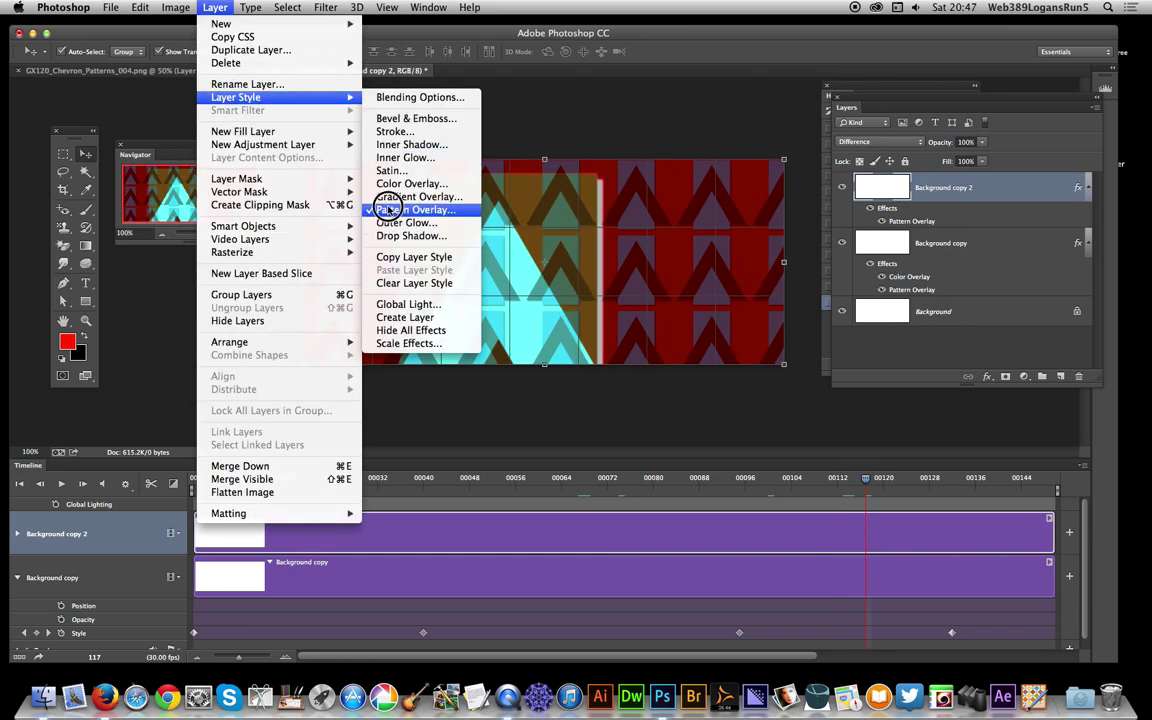
click(385, 188)
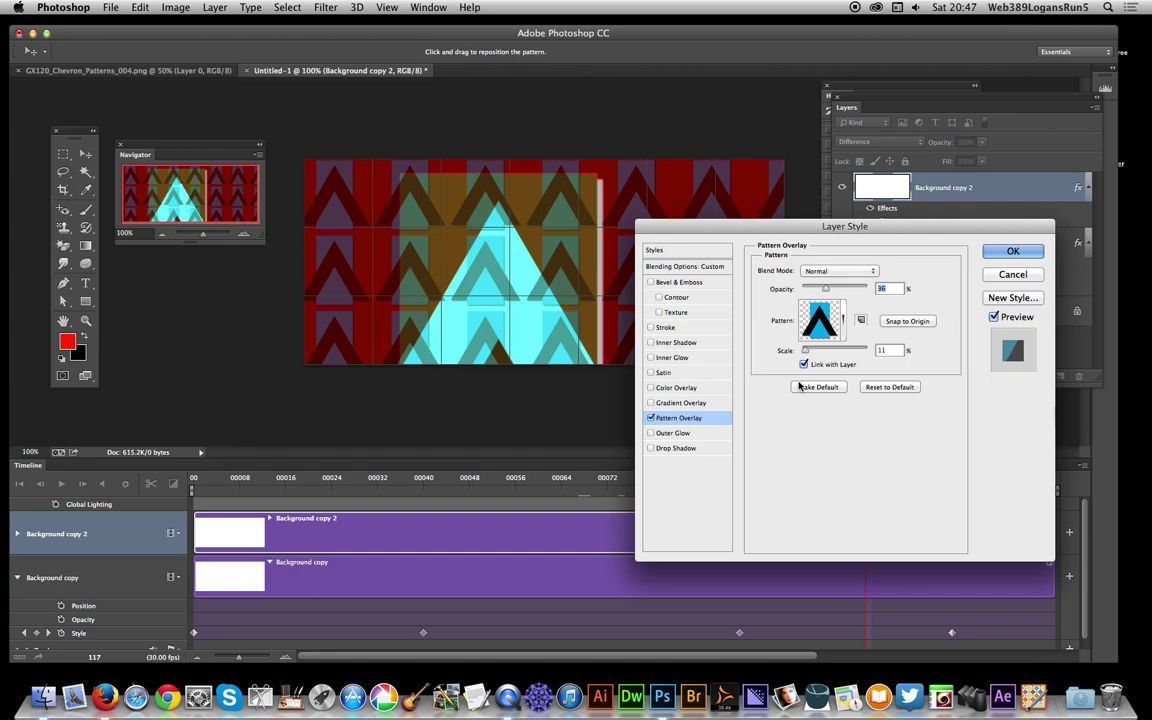
drag(810, 352, 828, 350)
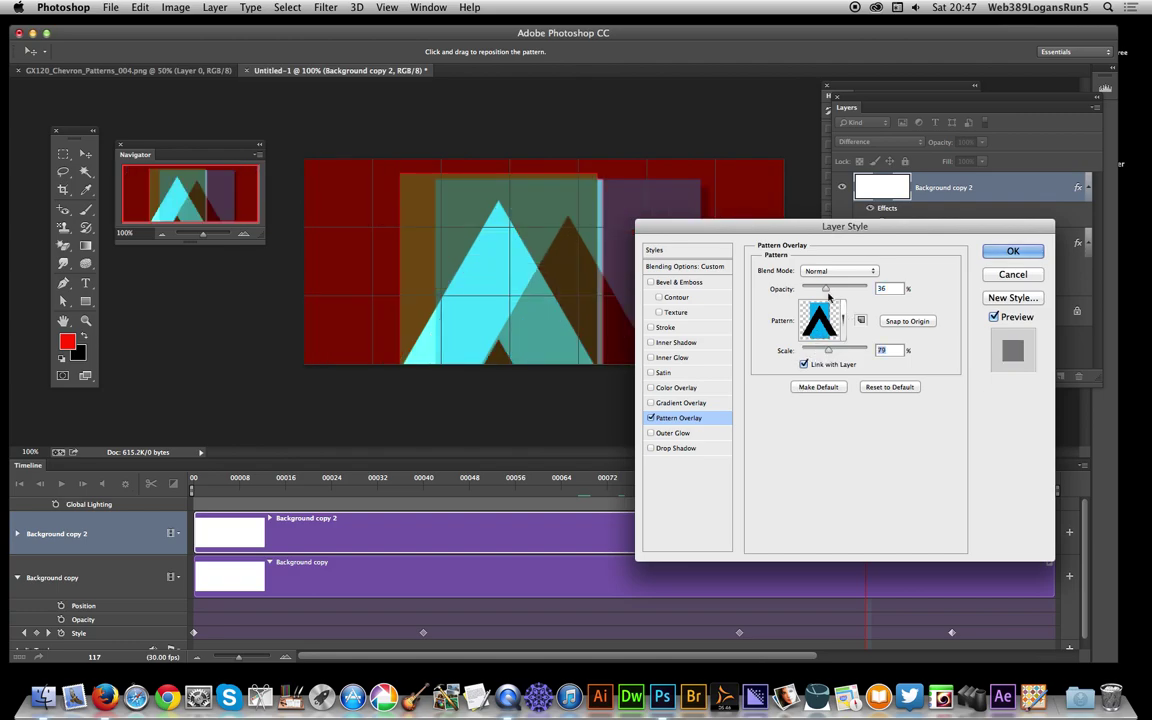
drag(826, 288, 858, 291)
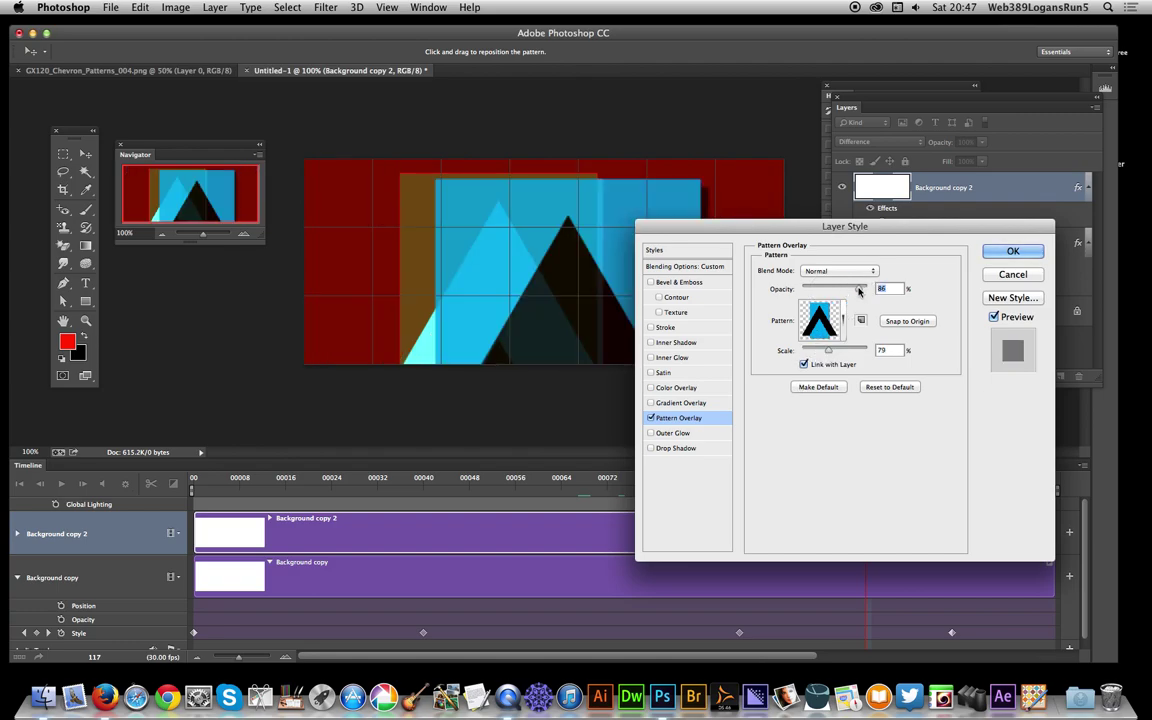
click(1028, 252)
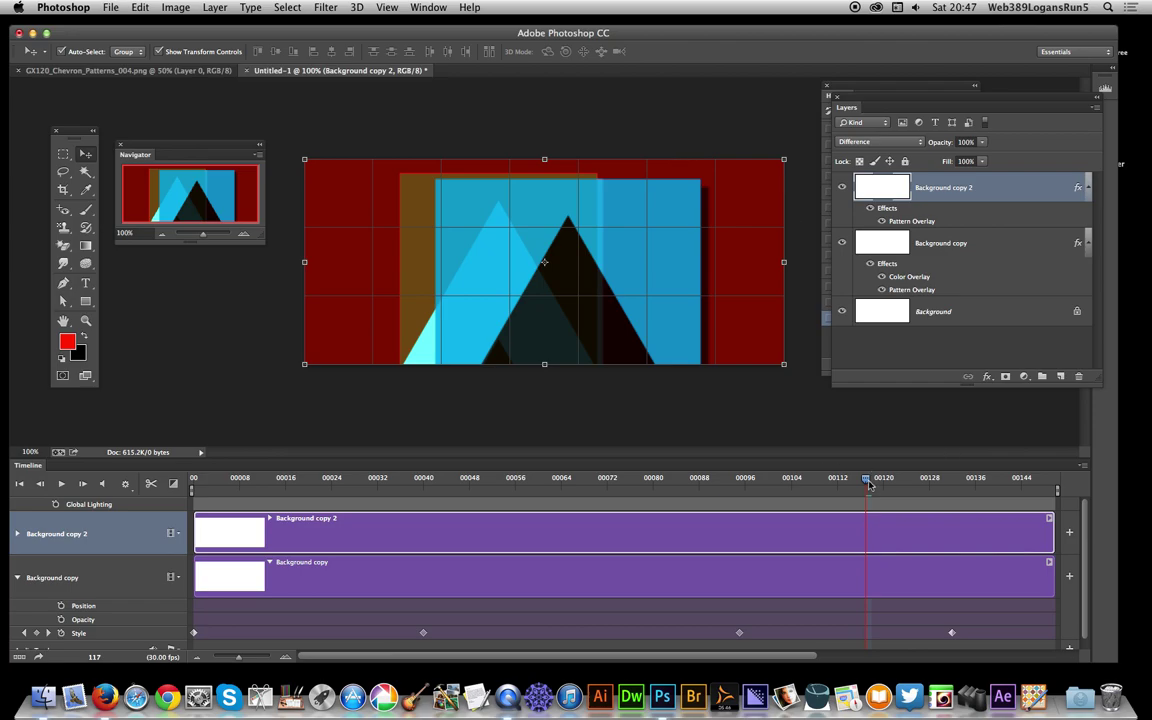
Rewind the playhead to the timeline start and play the chevron animation.
drag(868, 484, 178, 472)
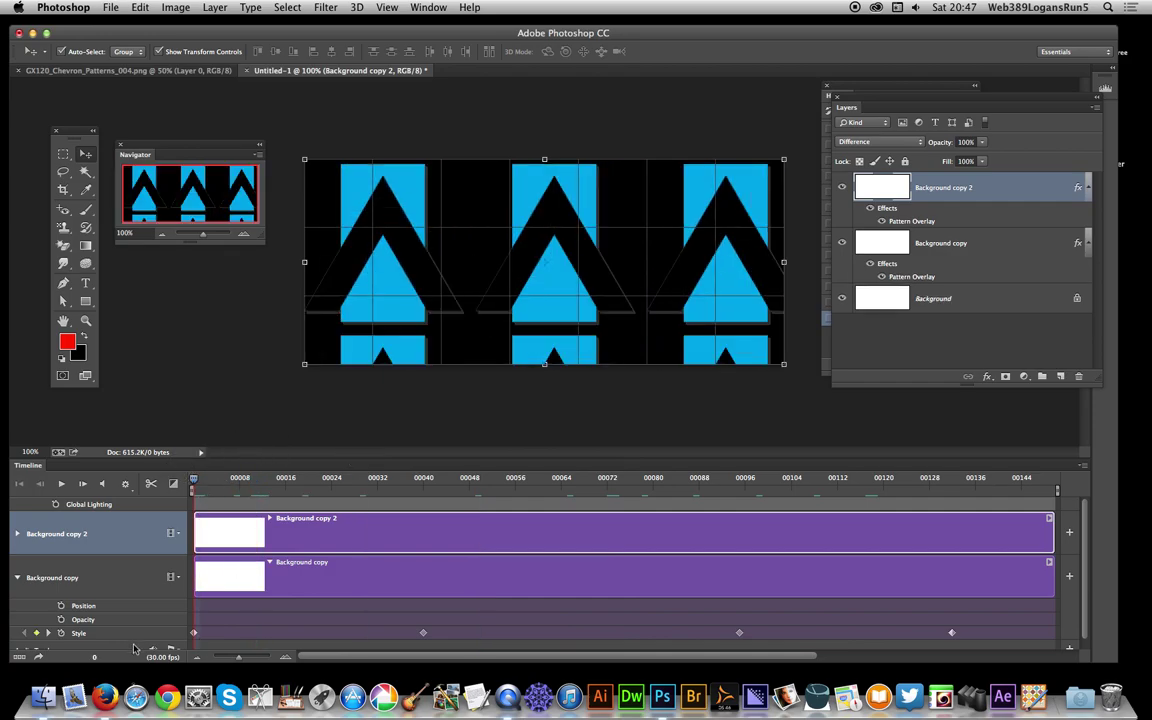
click(61, 483)
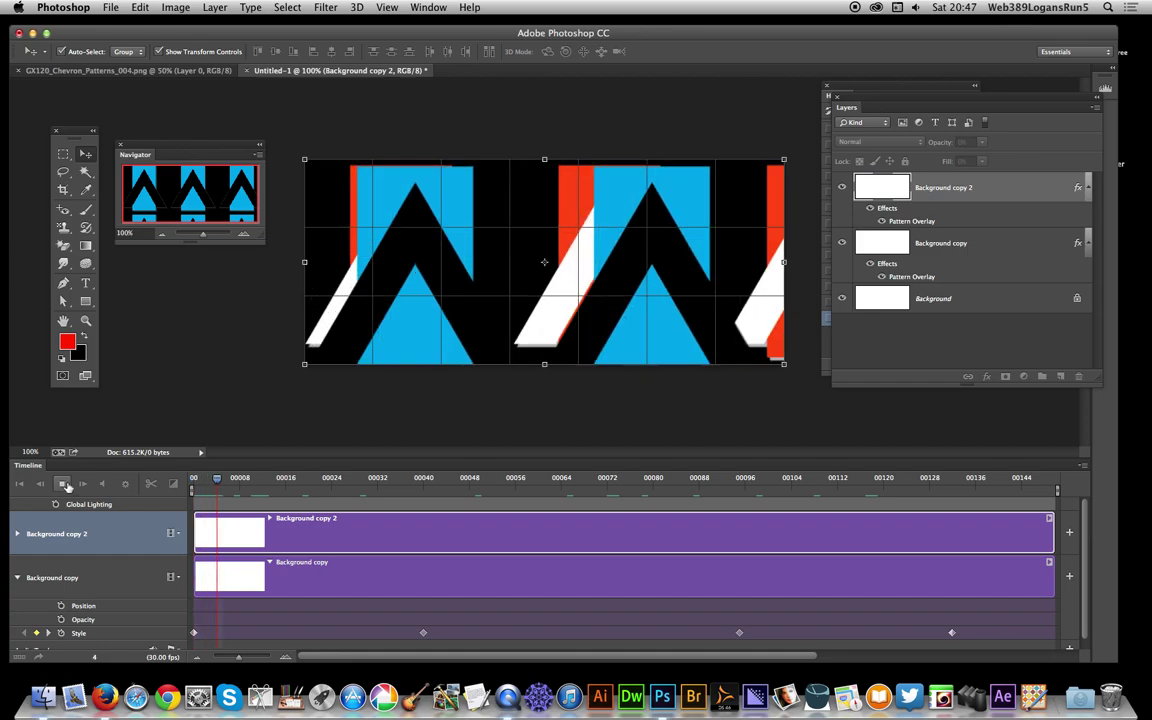